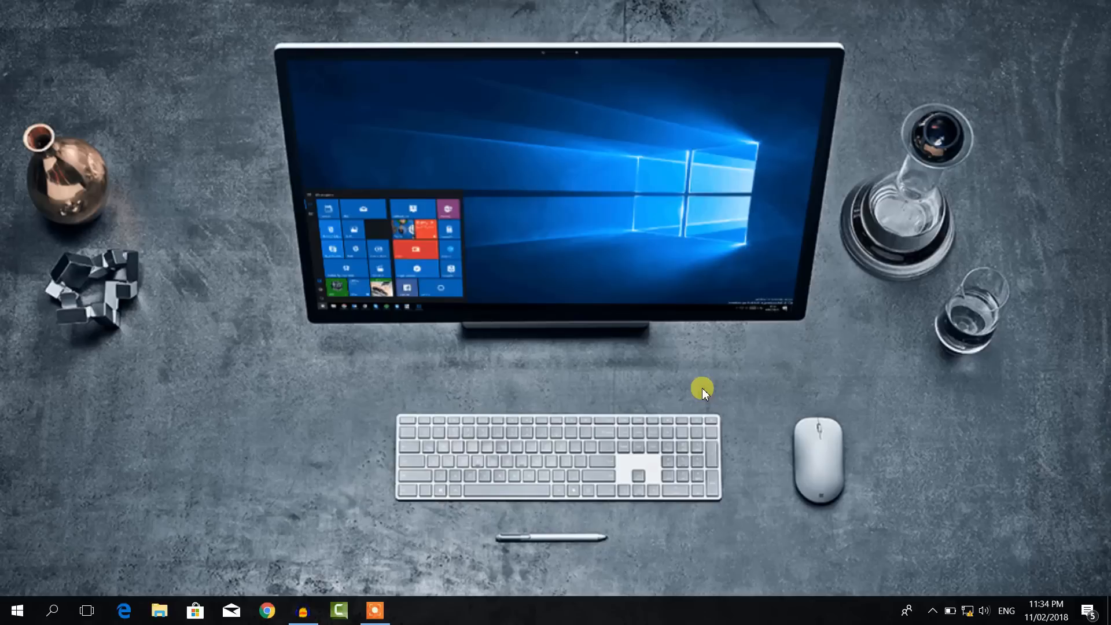
Step: Load 192.168.0.1 in Chrome to reach the TL-WR840N router login page
left_click(266, 611)
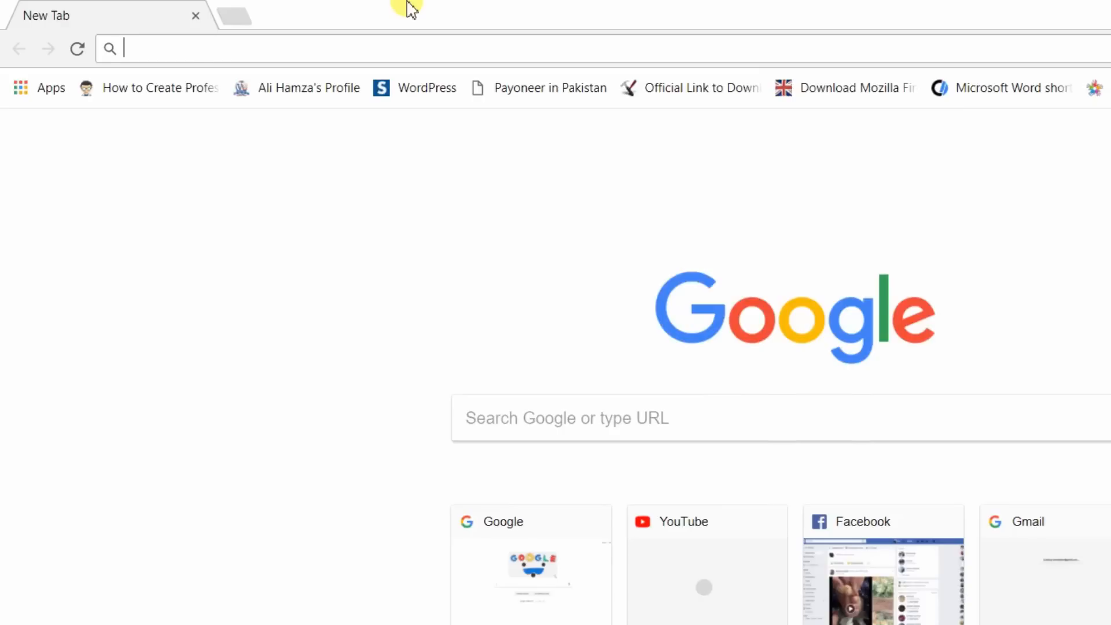
type("192.168.")
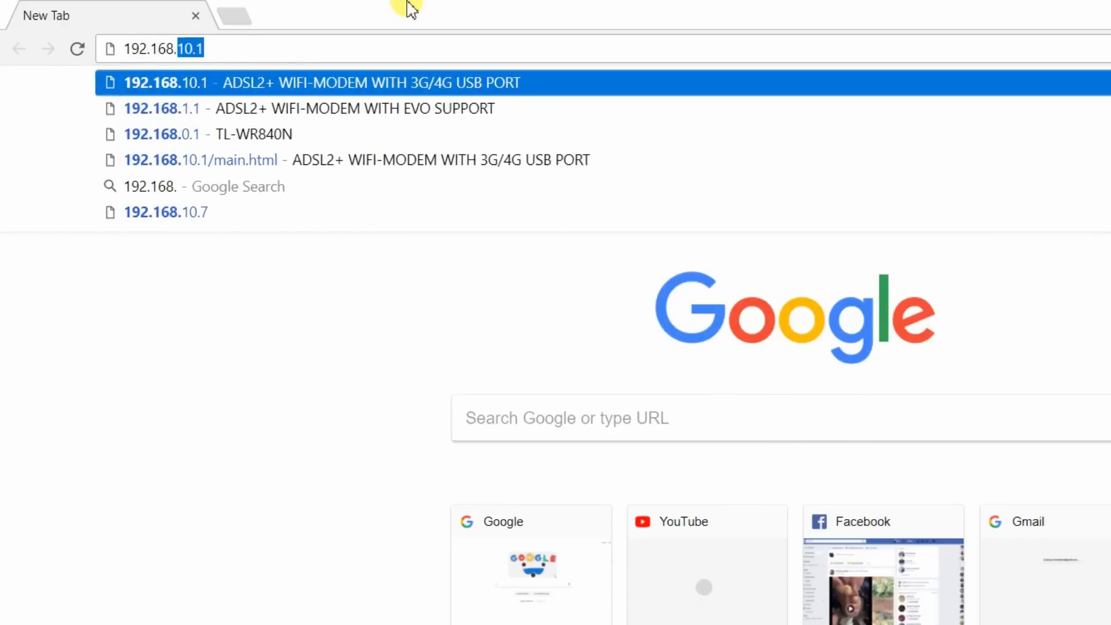
type("0.1")
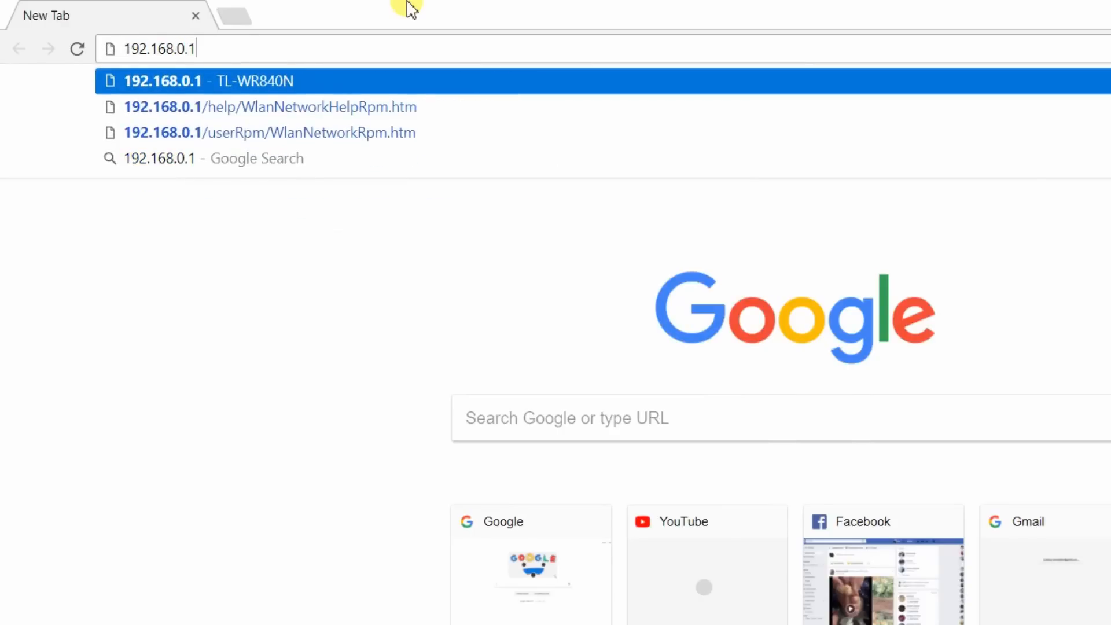
key("Return")
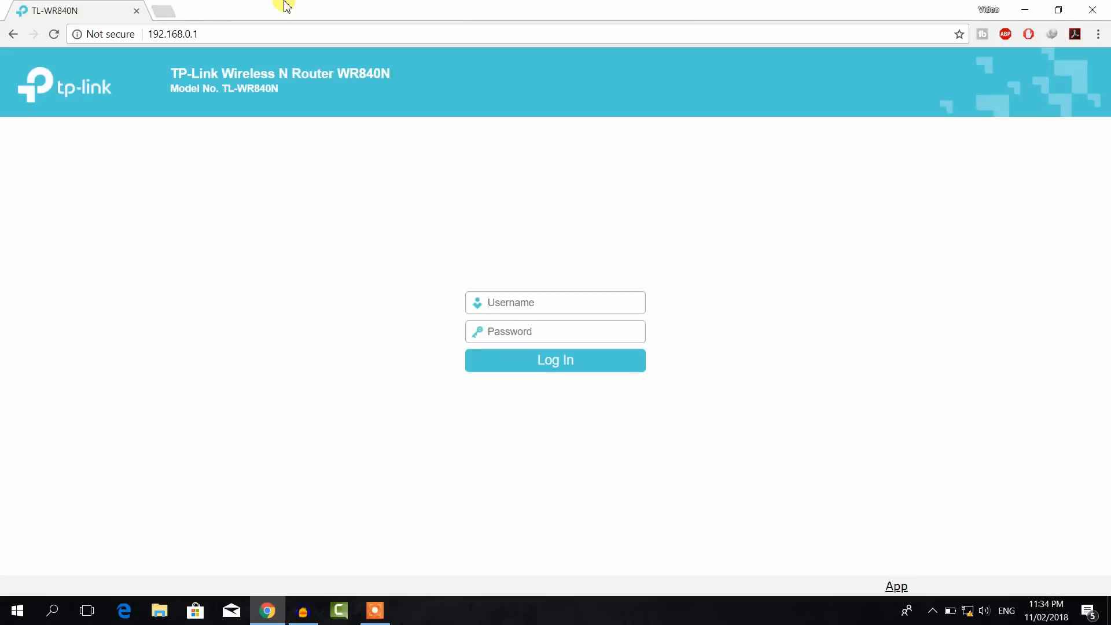
Step: Enter the router's admin username and password to log in to the Status page
type("adminadmin")
key("Return")
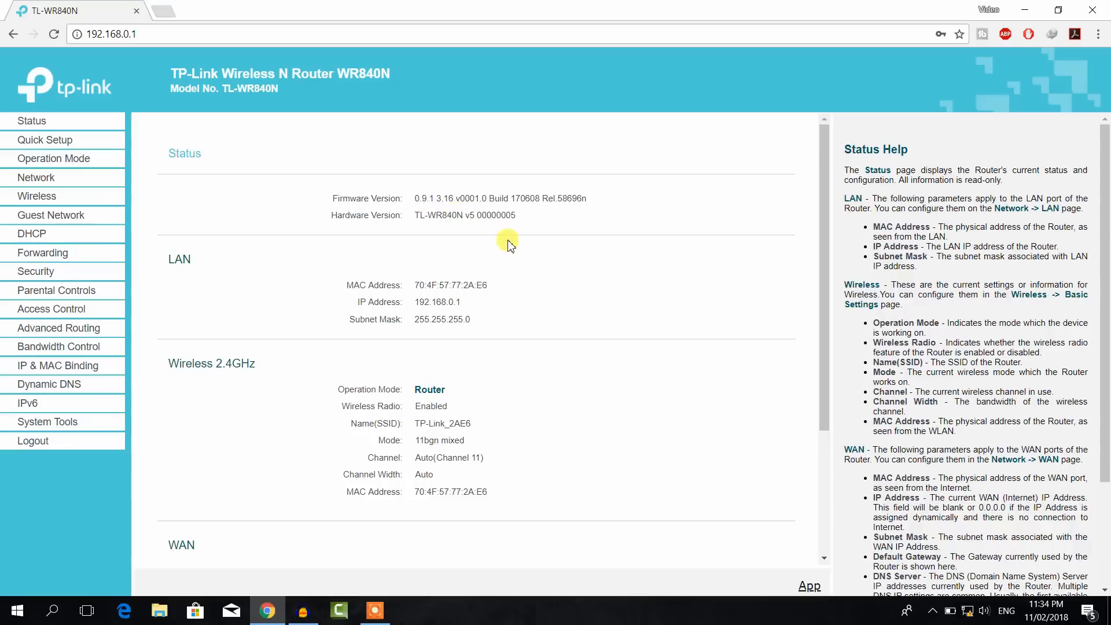
Step: Scroll the Status page down to the WAN section showing the port unplugged at 0.0.0.0
scroll(504, 241, "down", 3)
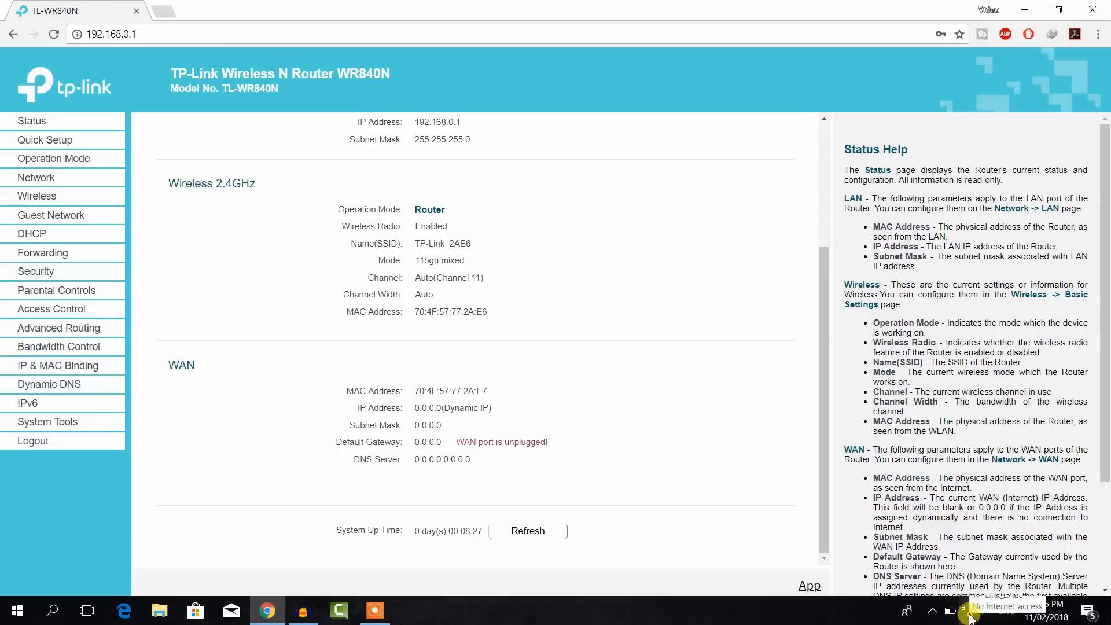
left_click(166, 10)
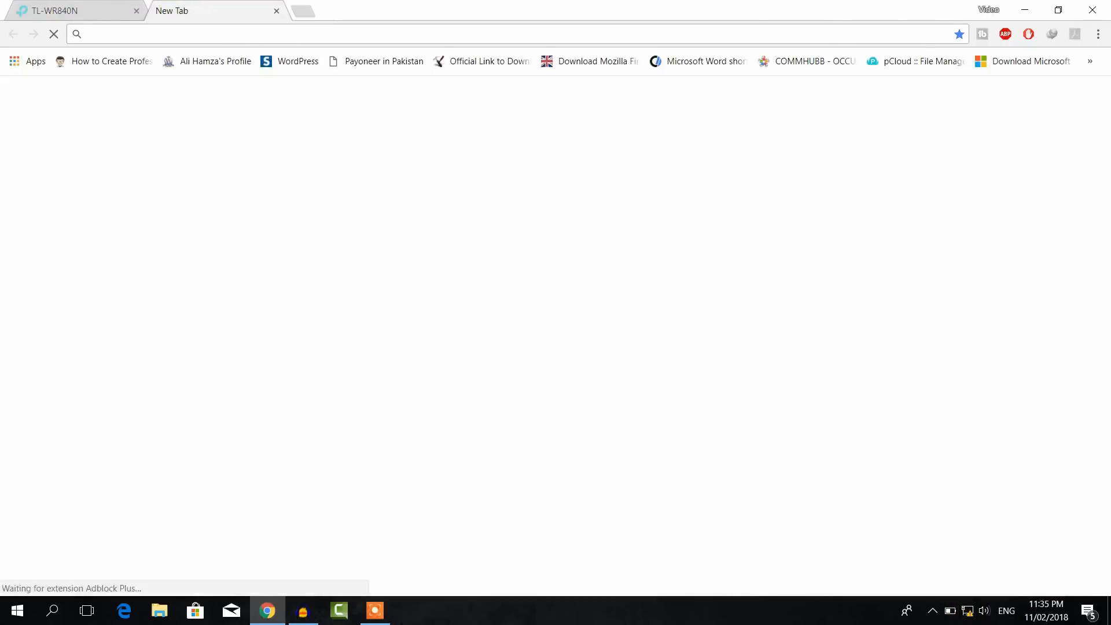
type("howtourdu.net")
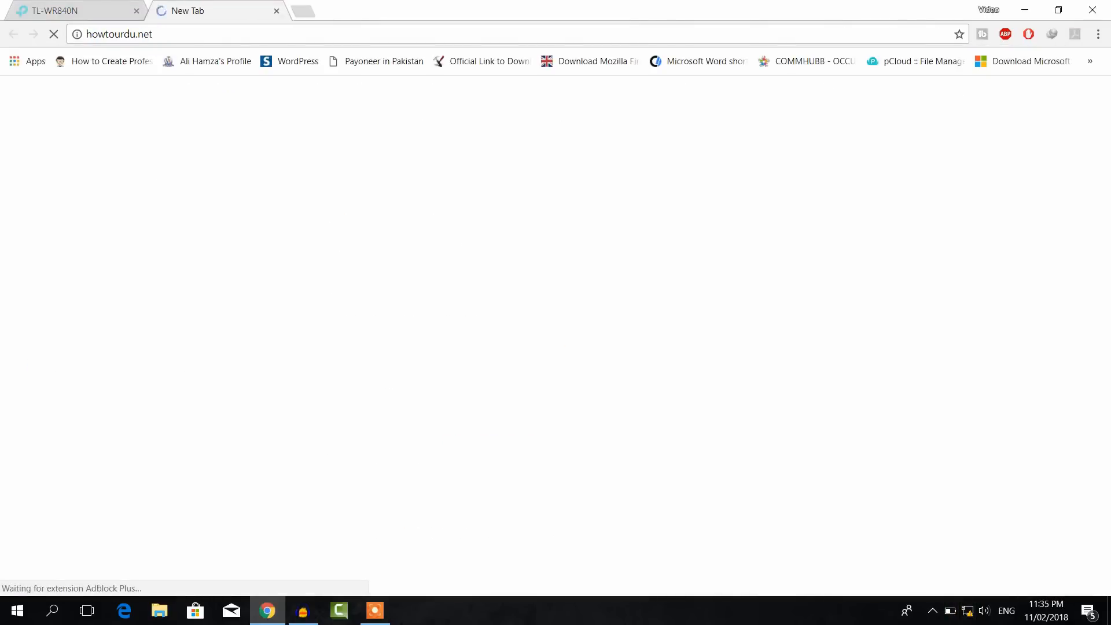
left_click(276, 10)
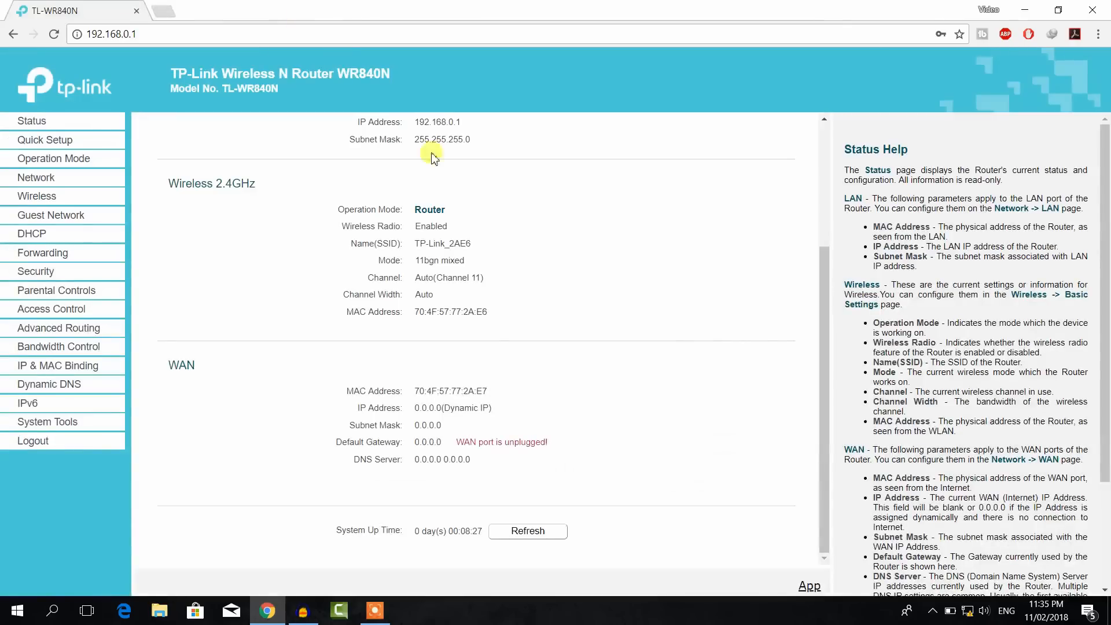
left_click(972, 611)
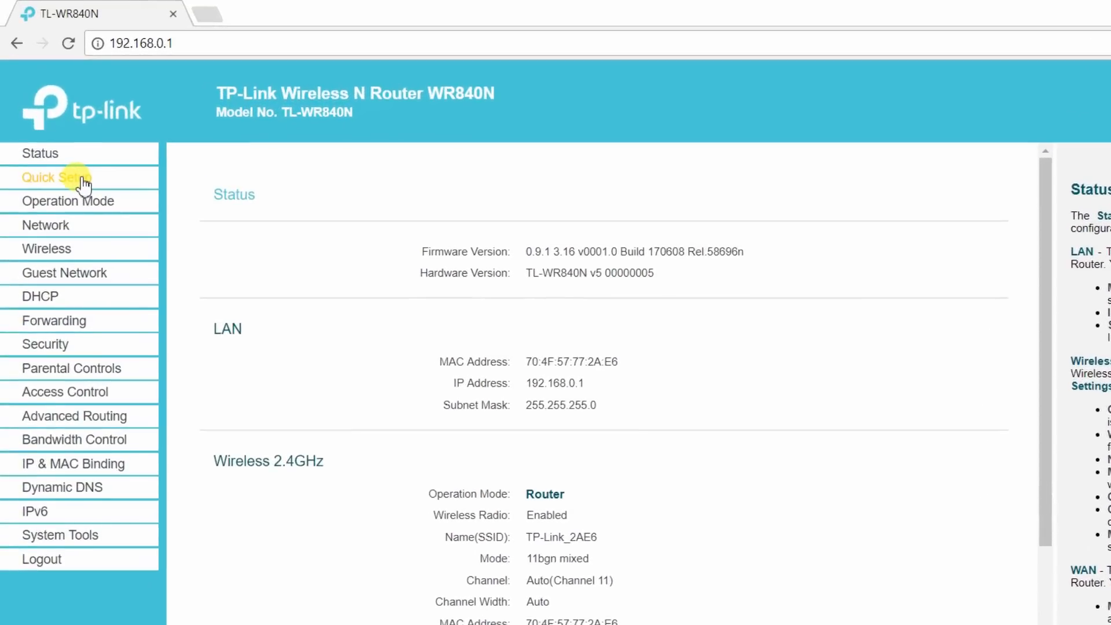
Step: Launch Quick Setup from the left menu and advance to the Operation Mode page
left_click(83, 183)
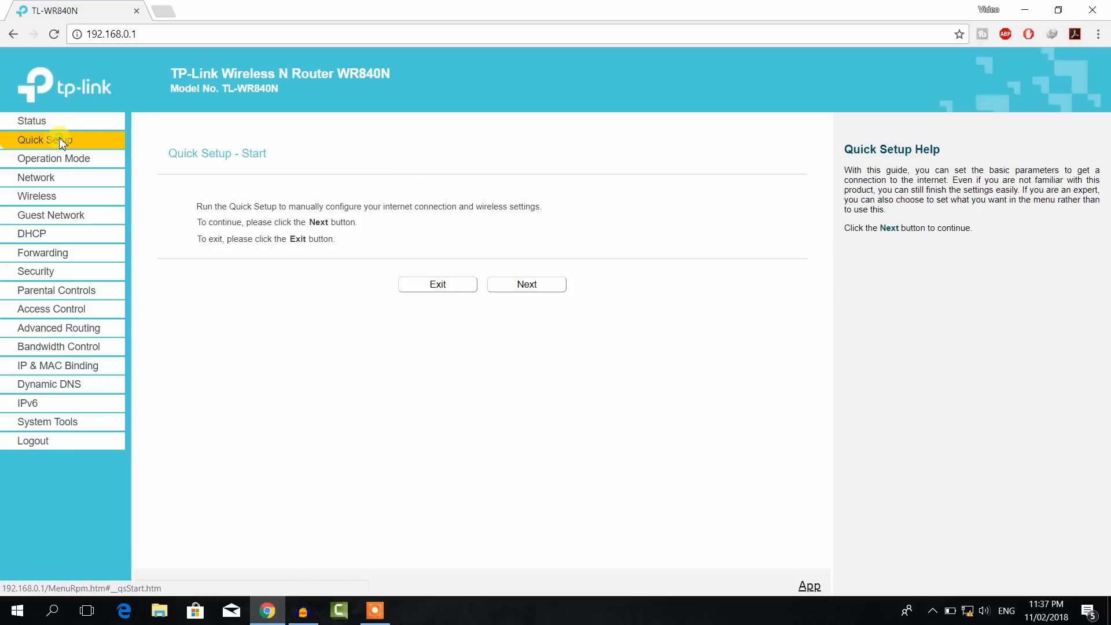
left_click(523, 285)
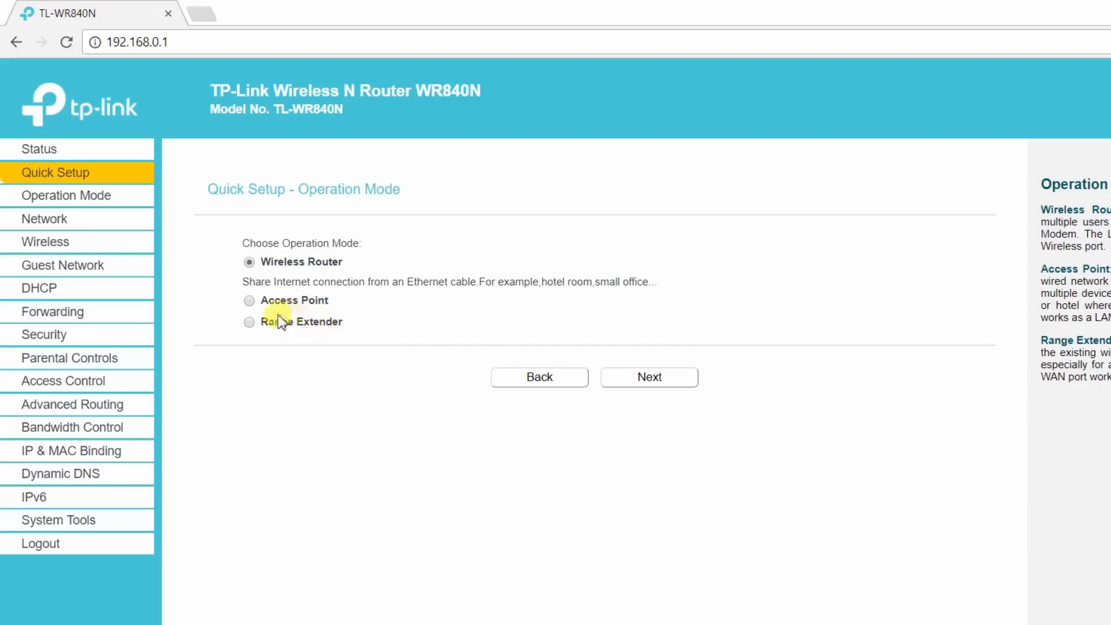
Step: Compare the Access Point and Range Extender descriptions, then choose Range Extender mode
left_click(249, 301)
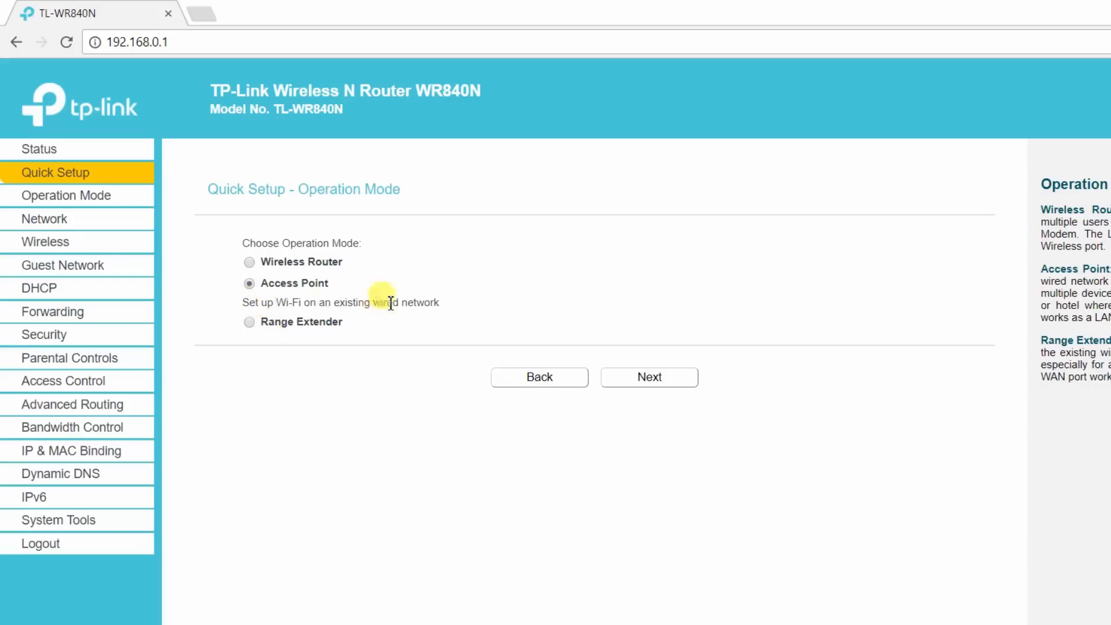
left_click_drag(441, 304, 224, 302)
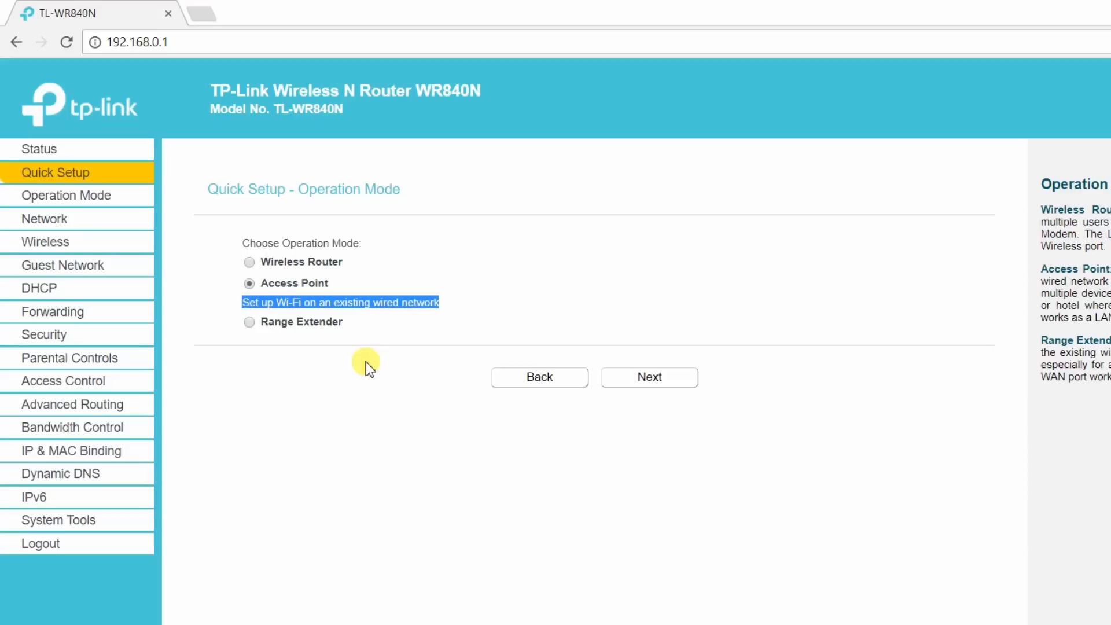
left_click(291, 341)
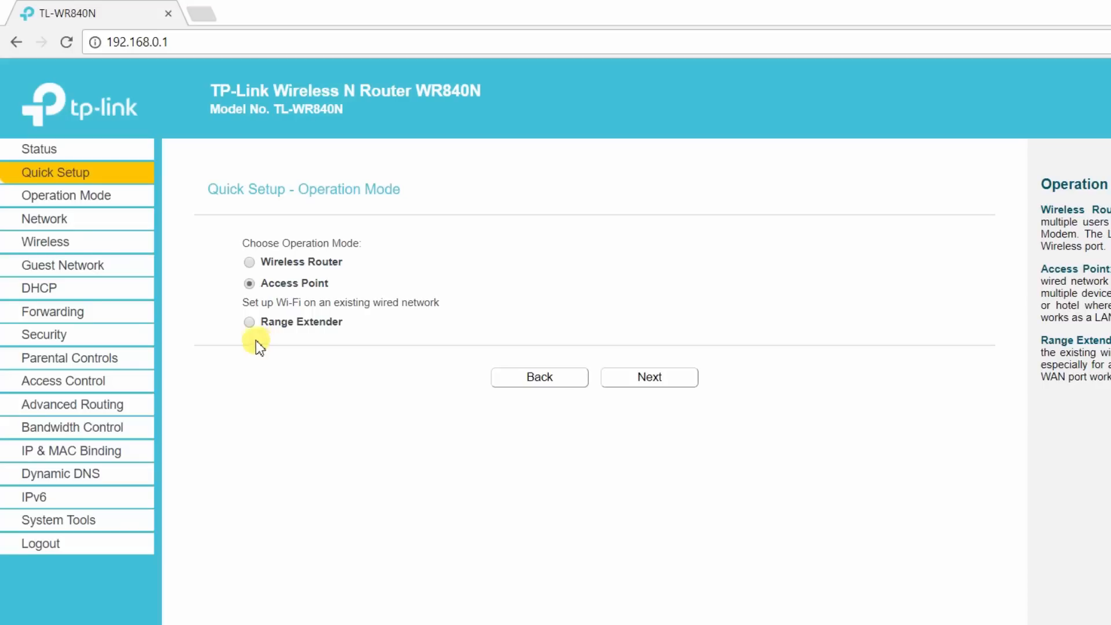
left_click(251, 322)
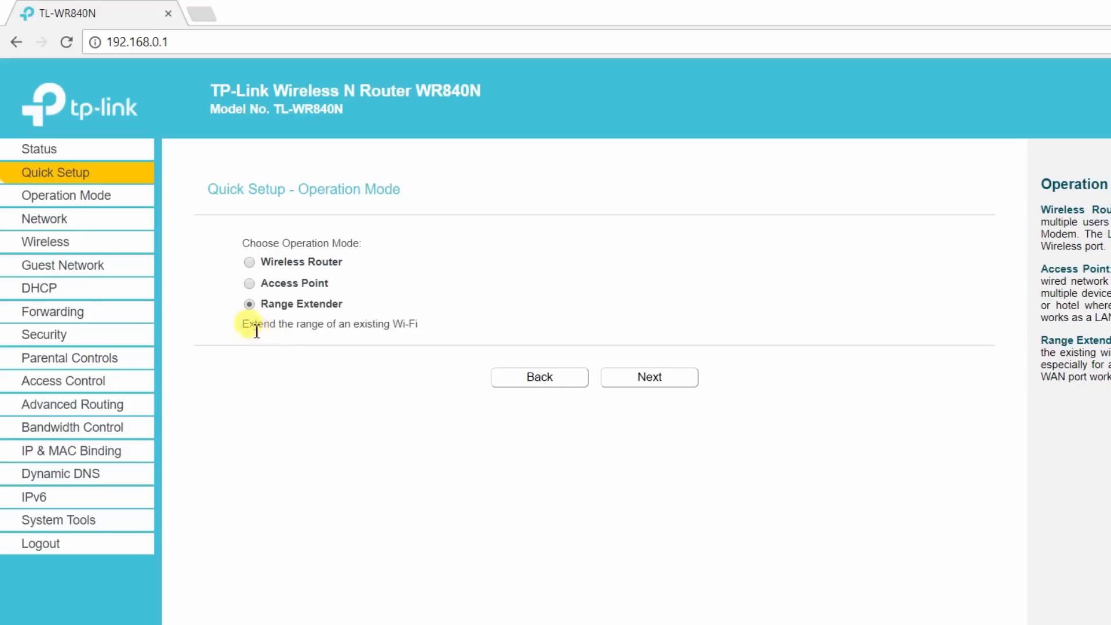
left_click_drag(241, 322, 426, 333)
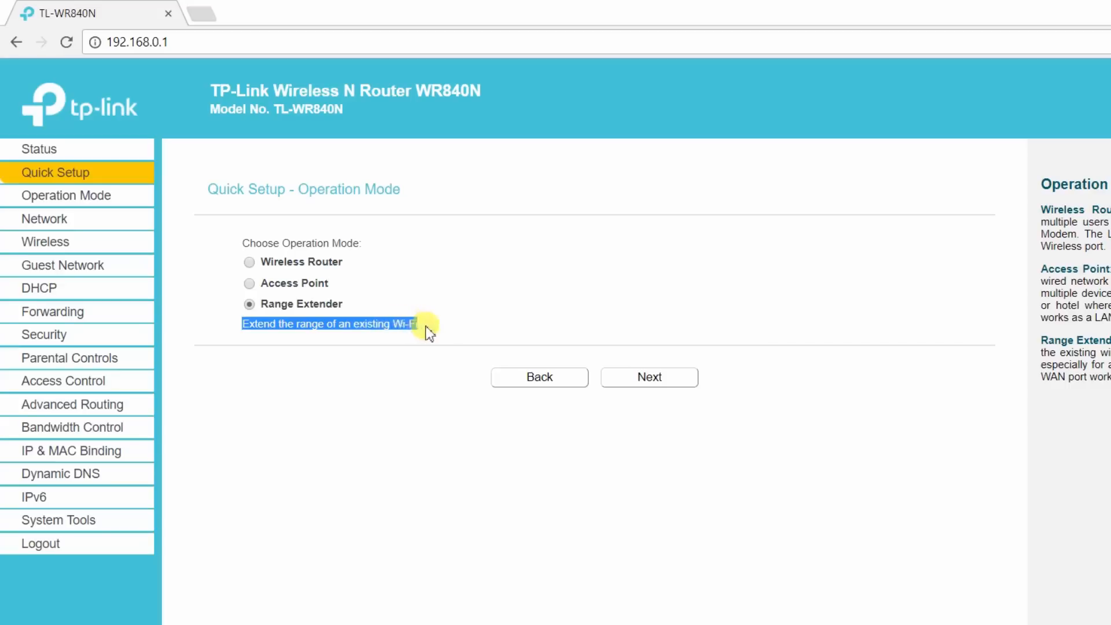
left_click(429, 331)
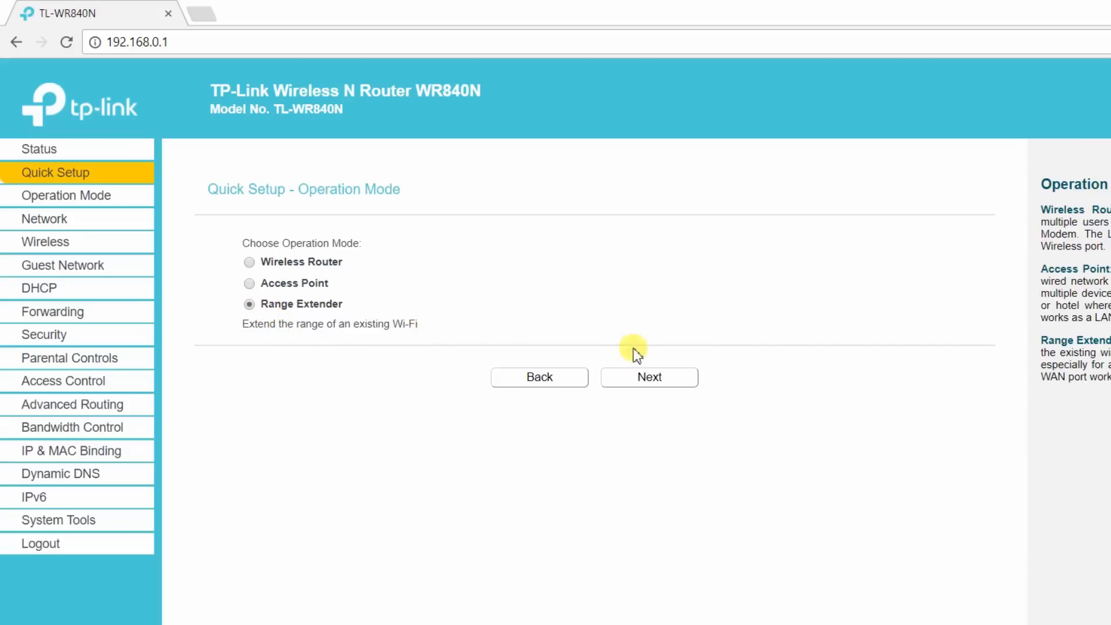
Step: Rescan the AP List to find FIBERLINK and compare it against the Windows Wi-Fi list
left_click(647, 379)
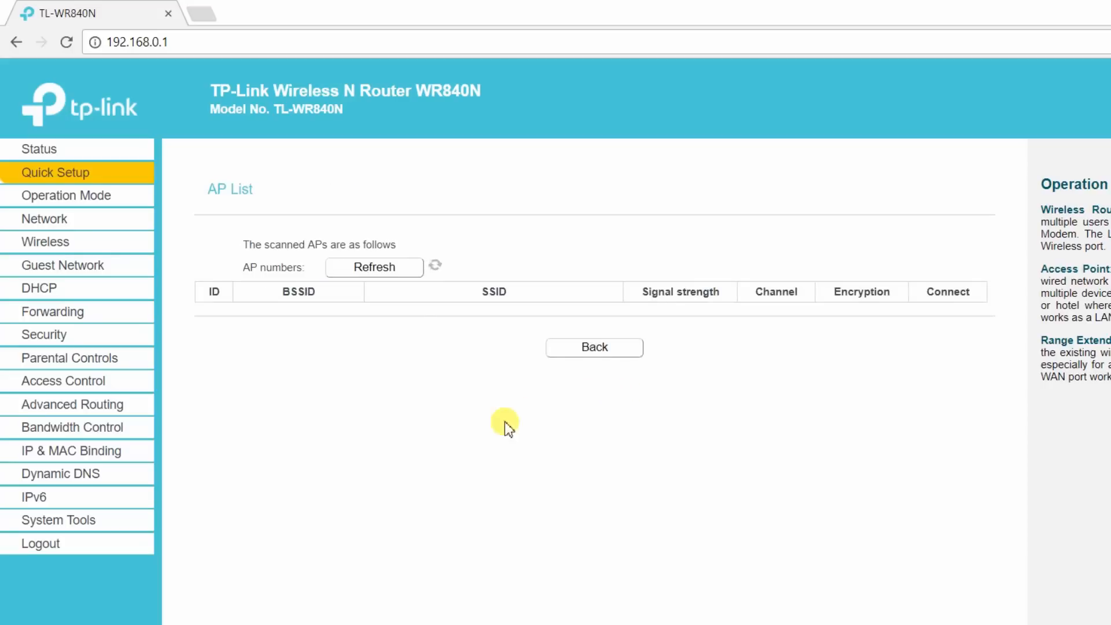
left_click(393, 275)
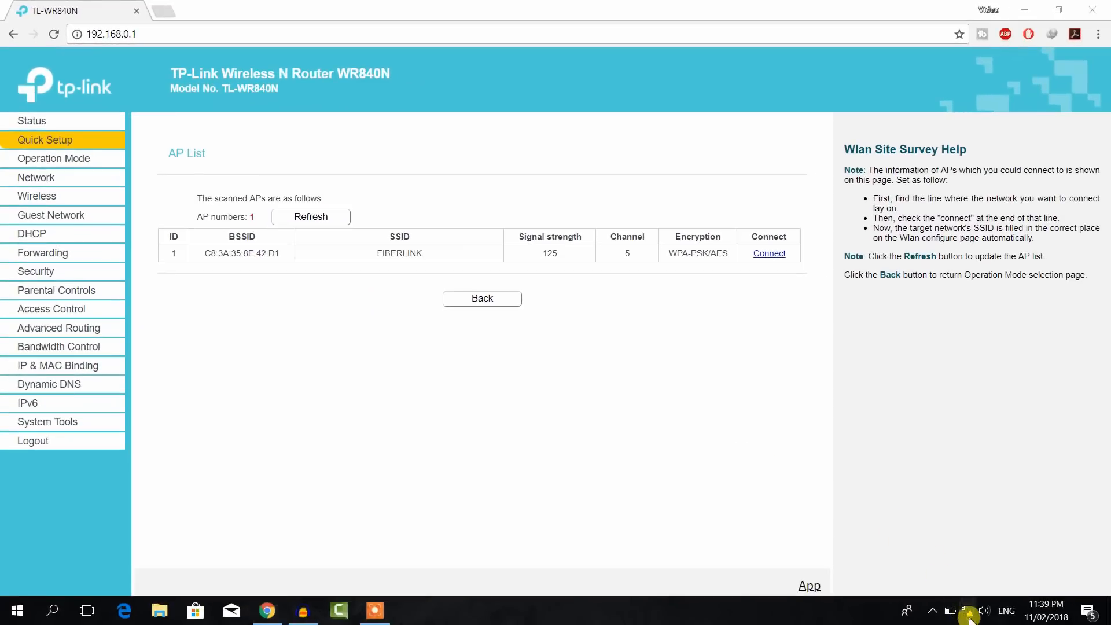
left_click(967, 612)
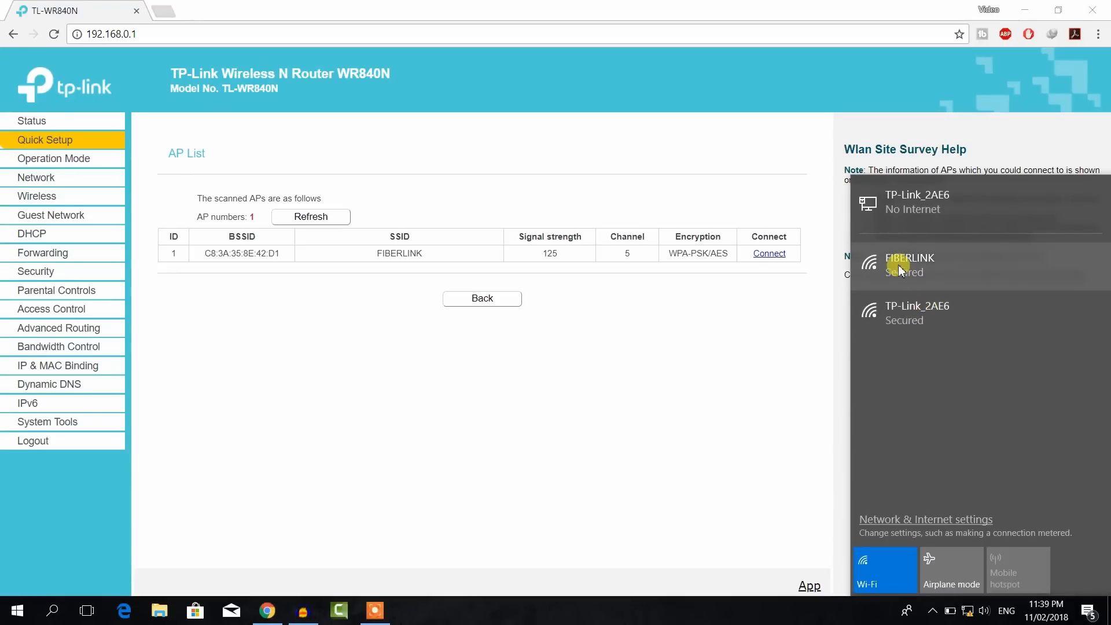
left_click(605, 361)
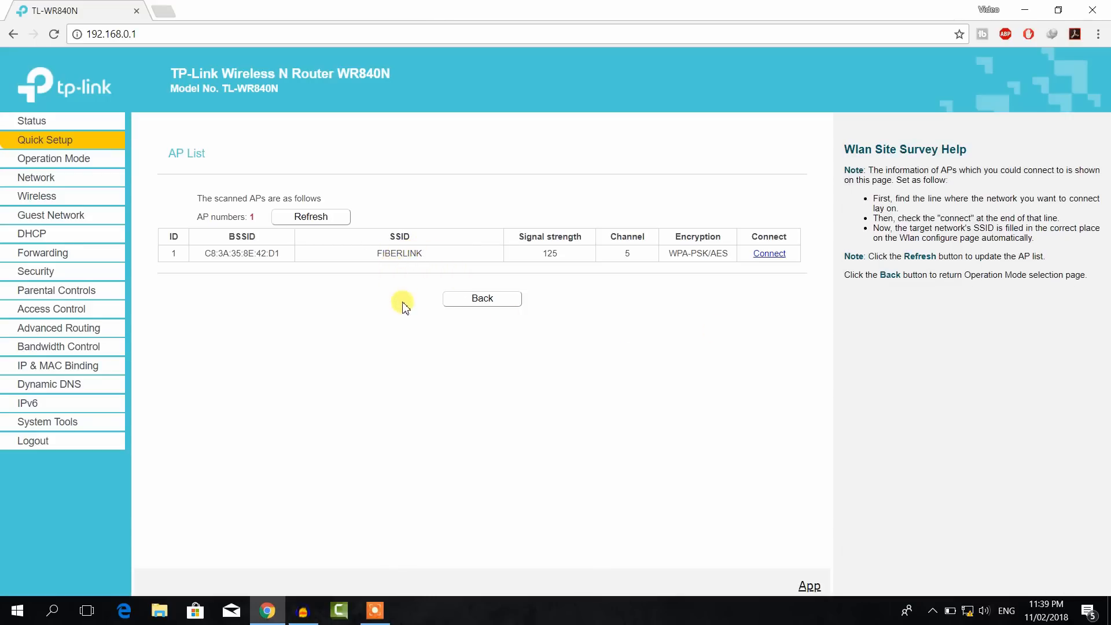
Step: Connect to FIBERLINK and paste its Wi-Fi password into the Password field
left_click(769, 255)
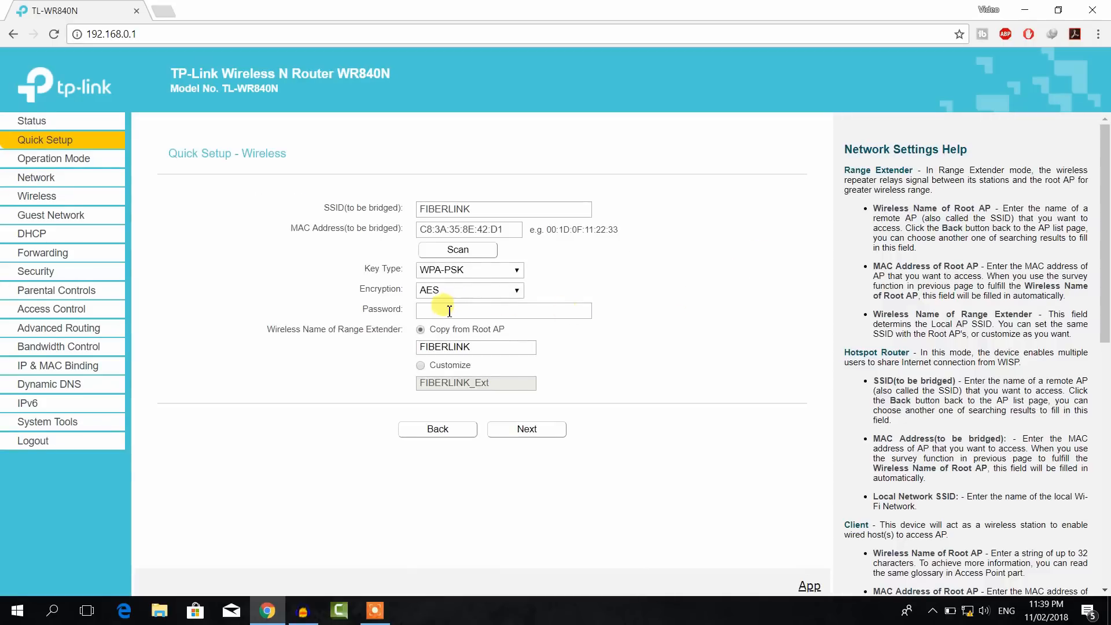
left_click(450, 311)
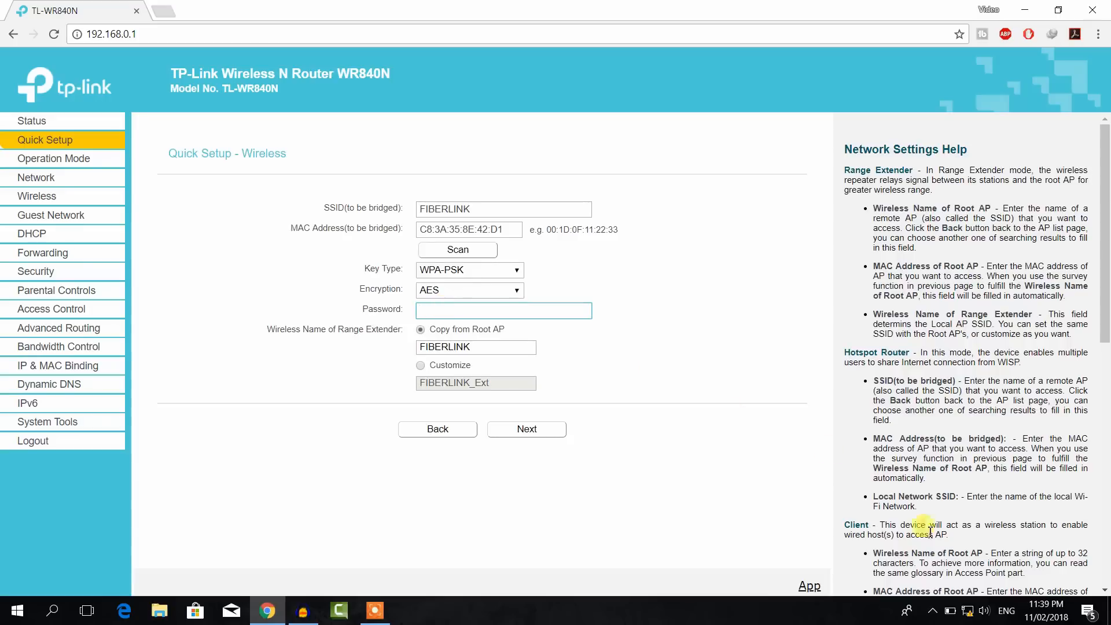
left_click(966, 610)
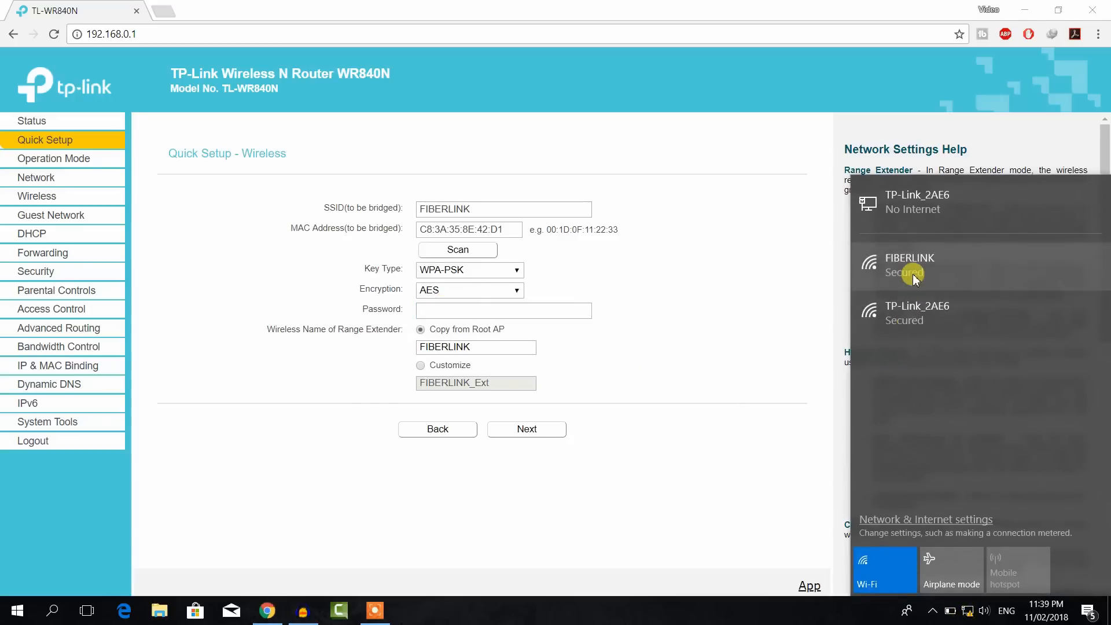
left_click(570, 312)
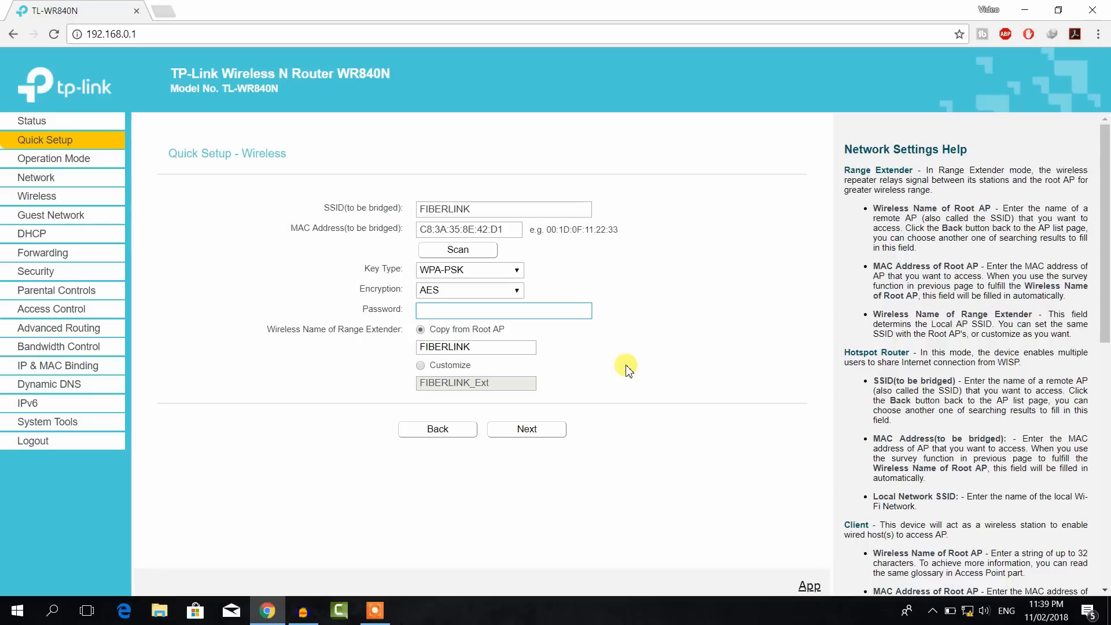
key("ctrl+v")
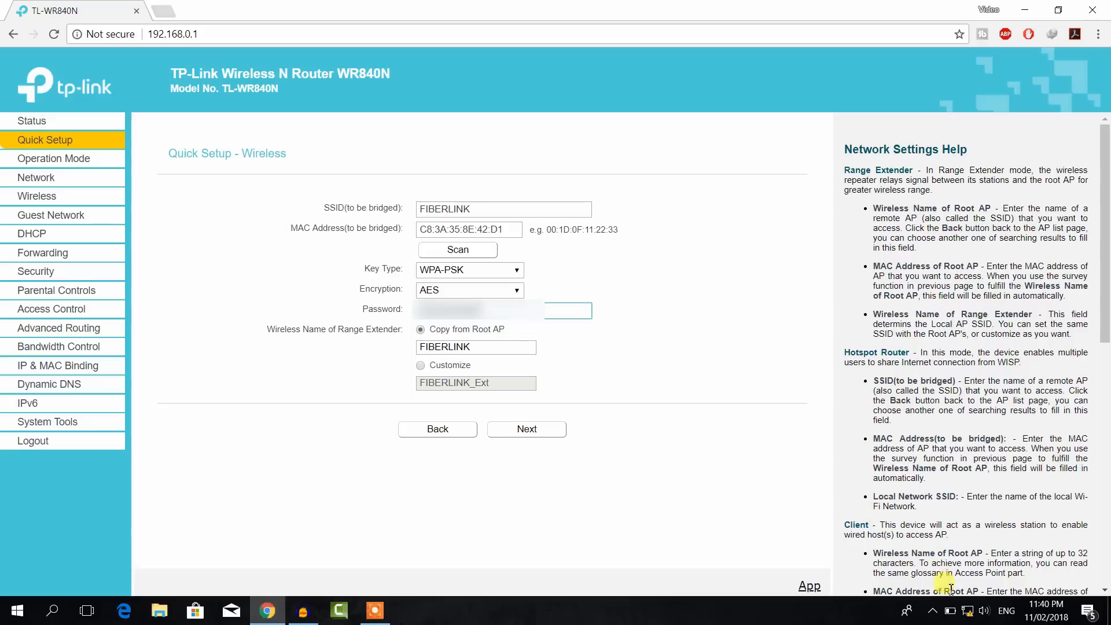
left_click(965, 612)
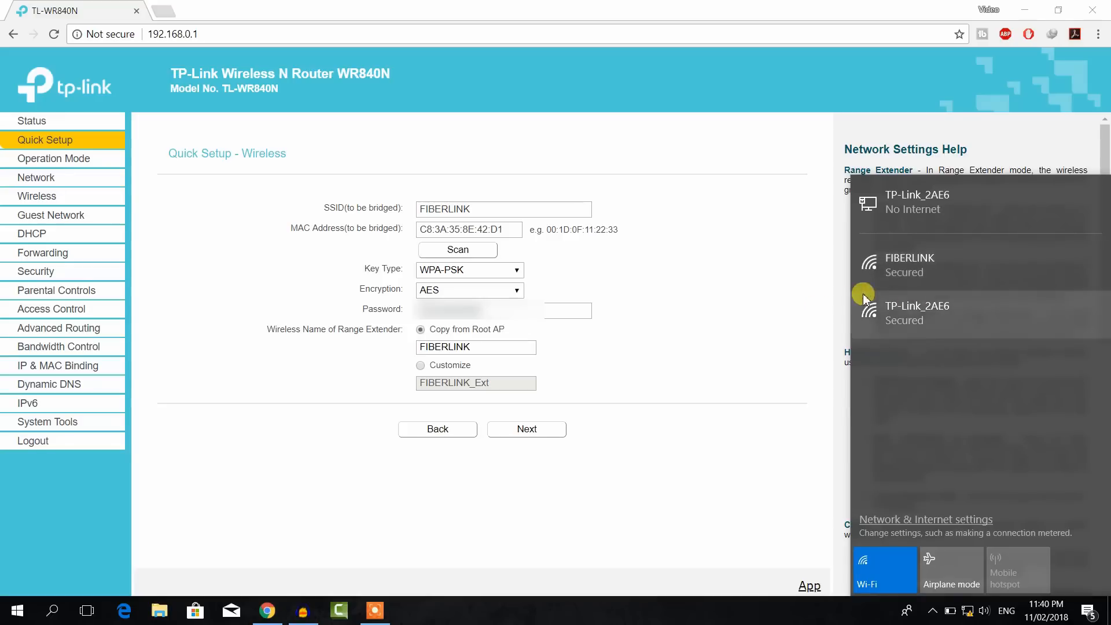
left_click(640, 367)
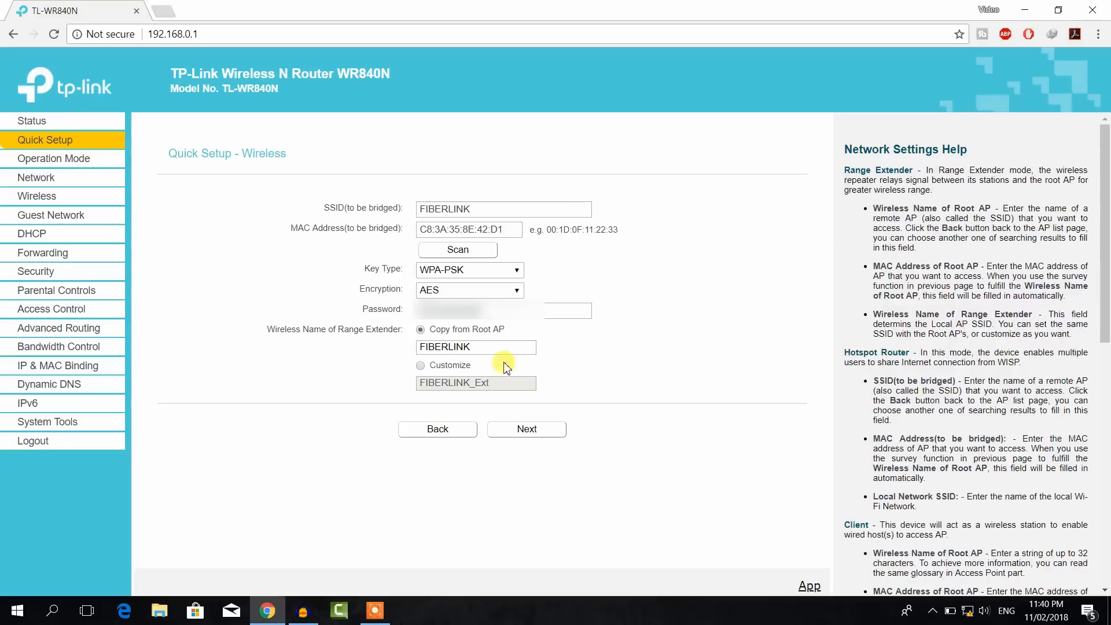
Step: Replace the extender name FIBERLINK_Ext with a custom 'Ap Client' and continue to Network Setting
left_click(421, 366)
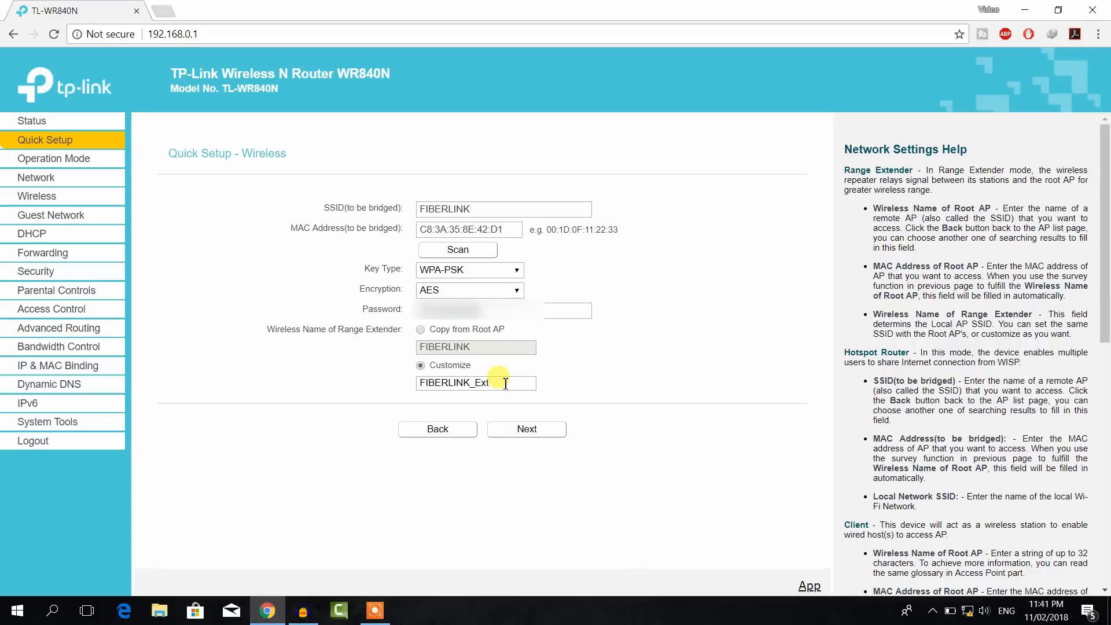
left_click_drag(505, 384, 342, 389)
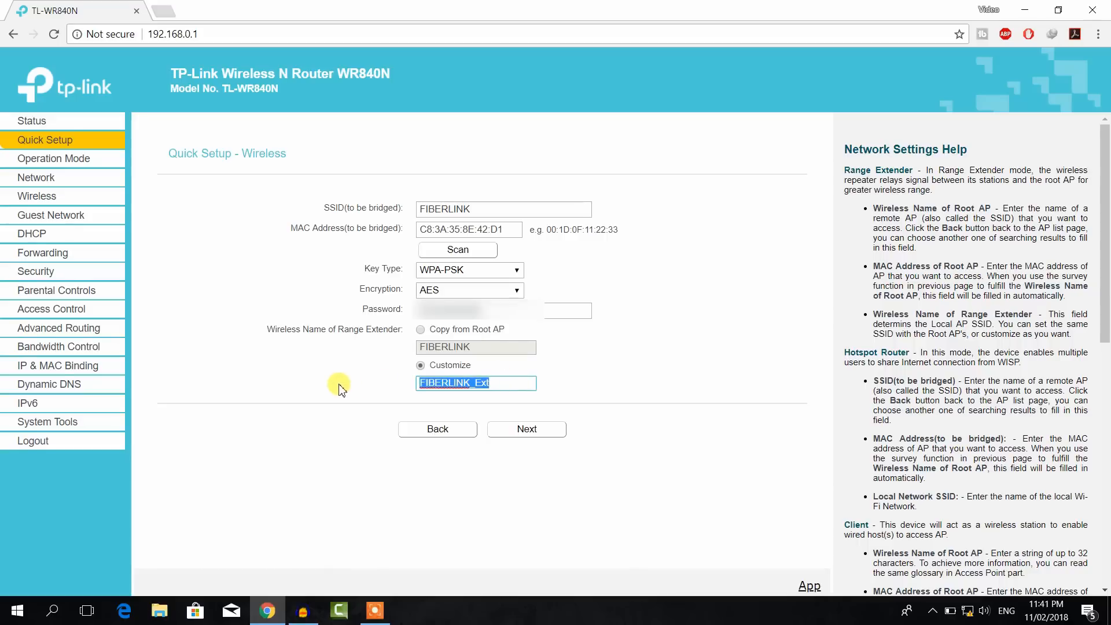
type("Ap")
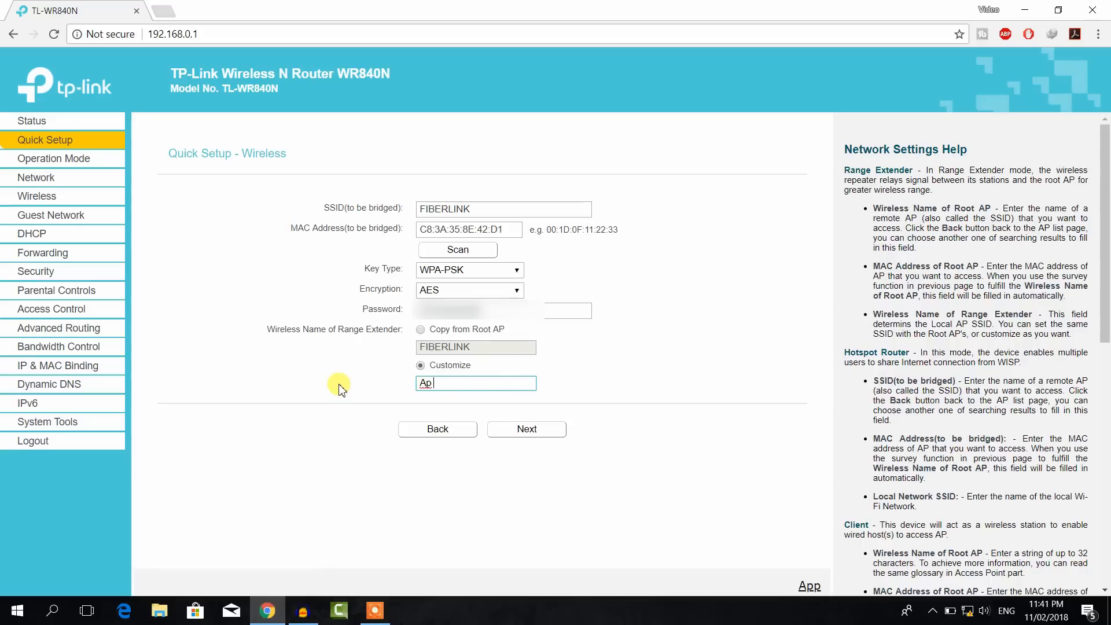
type(" Client")
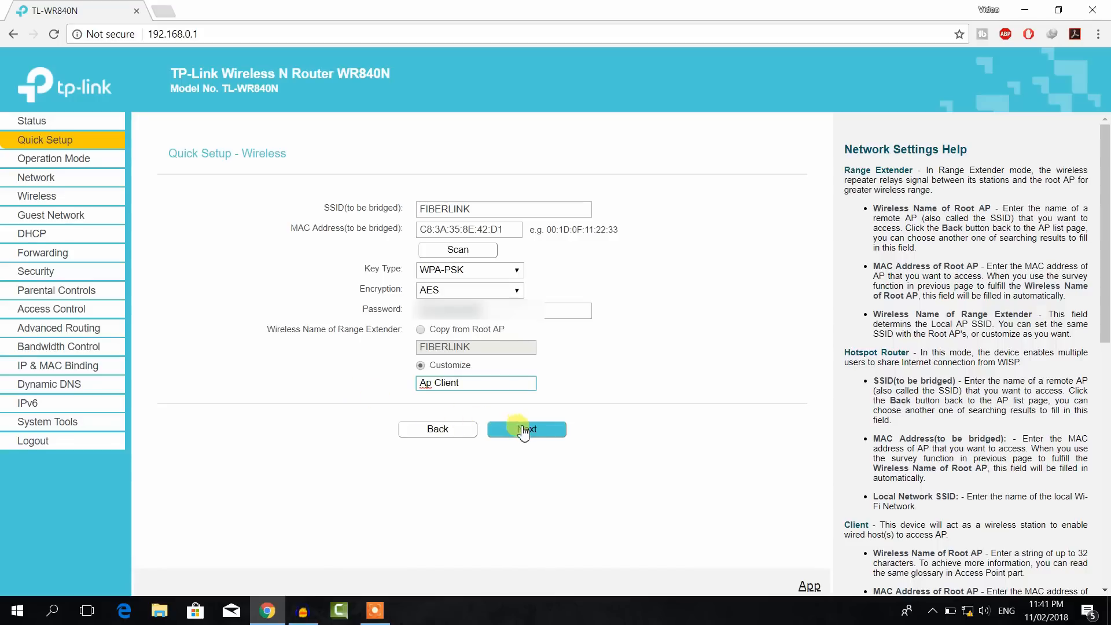
left_click(522, 429)
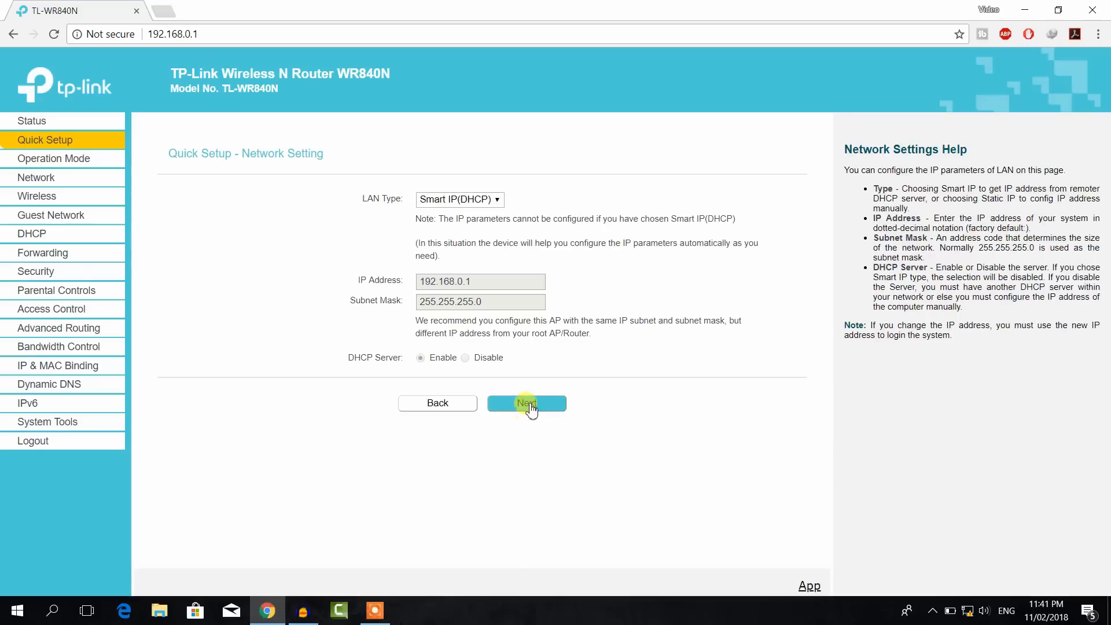
Step: Keep Smart IP (DHCP) and finish Quick Setup so the router reboots
left_click(531, 409)
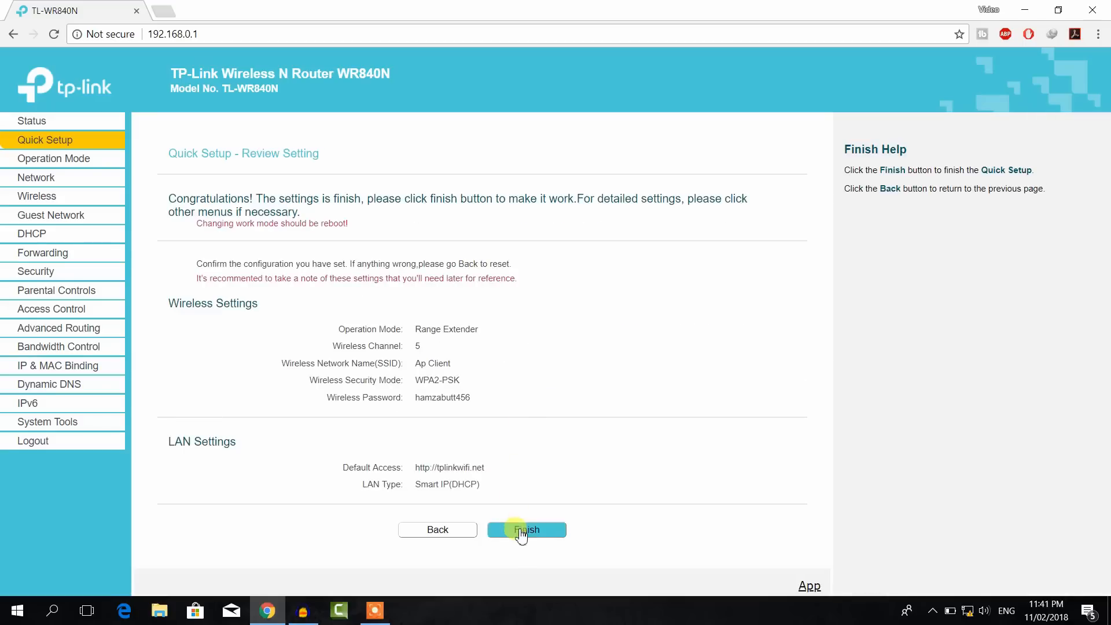
left_click(519, 531)
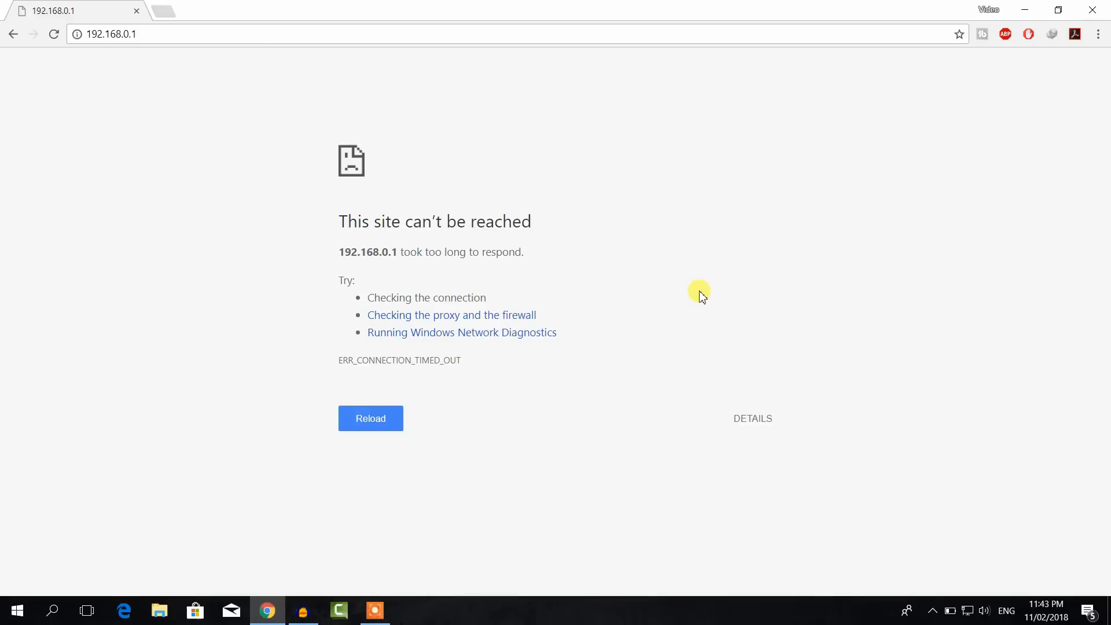
Step: Reload 192.168.0.1 twice after the reboot, then confirm Ap Client appears among Wi-Fi networks
key("F5")
key("F5")
left_click(967, 610)
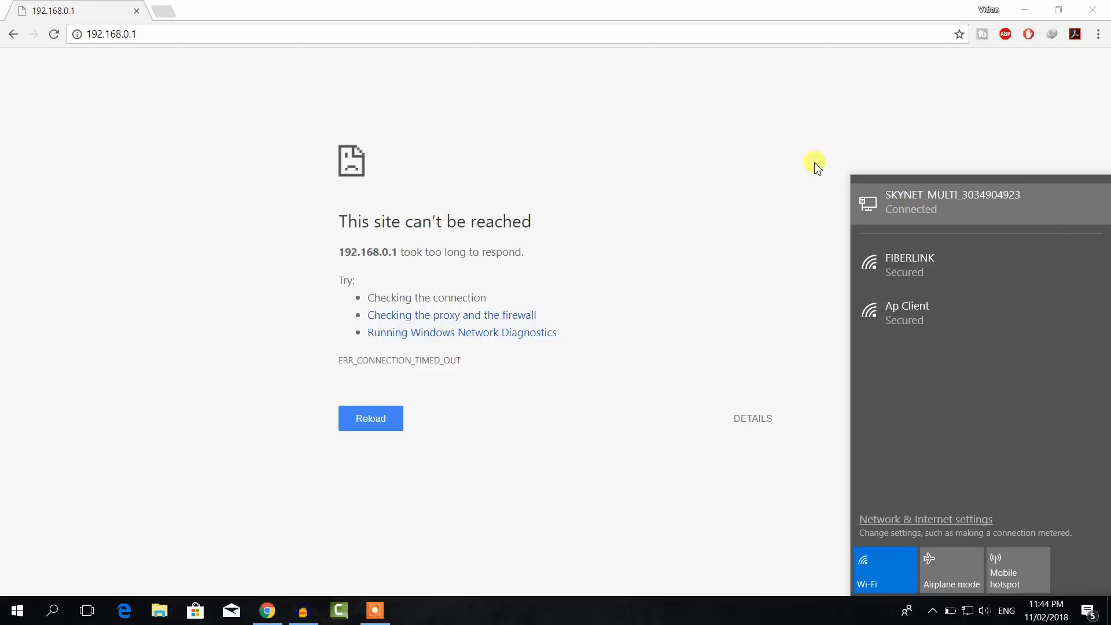
Step: In a new tab, load the TL-WR840N login page at tplinkwifi.net
left_click(173, 17)
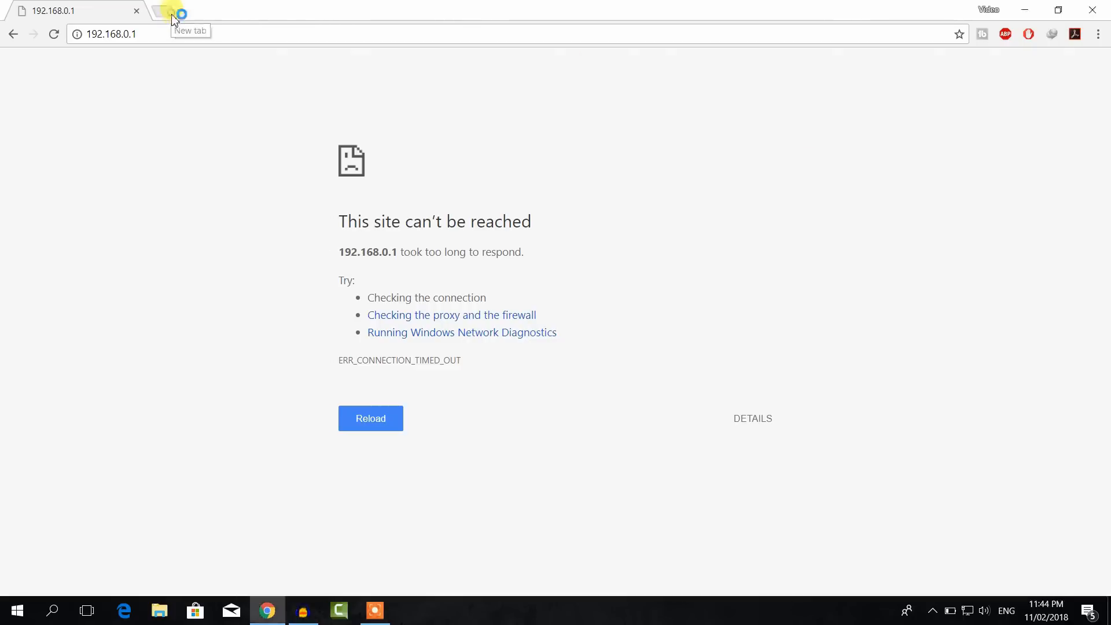
left_click(174, 17)
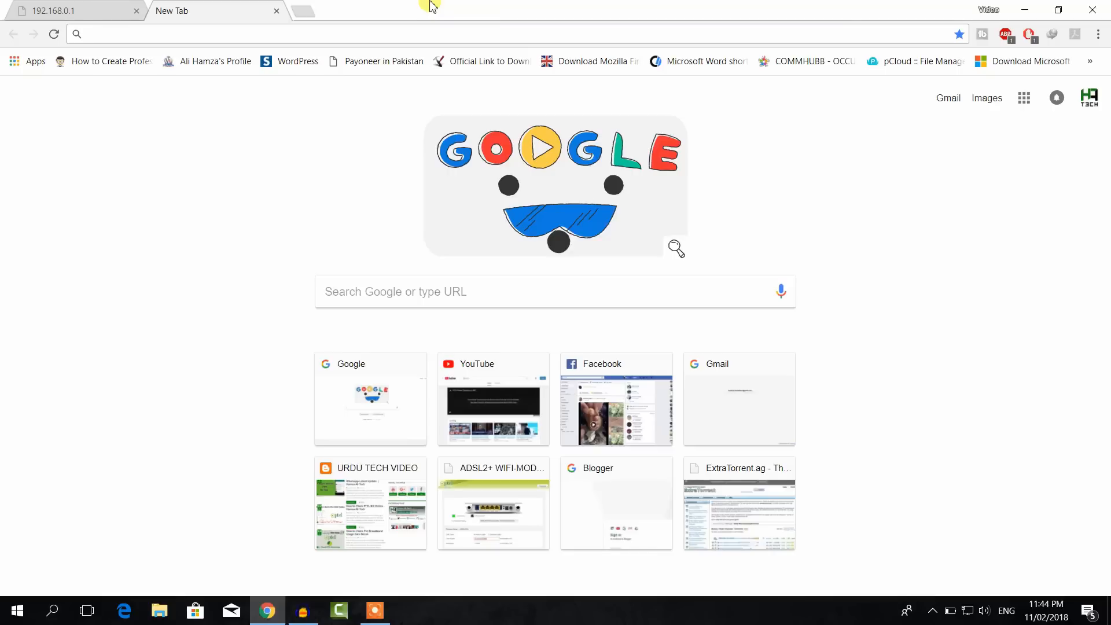
type("t")
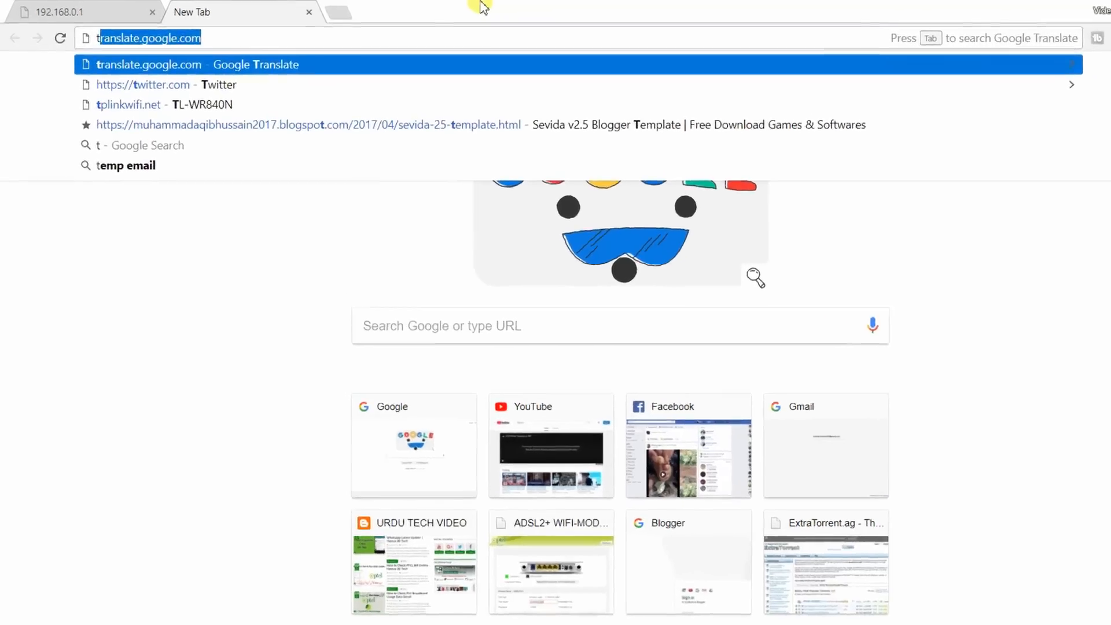
type("plinkwifi.net")
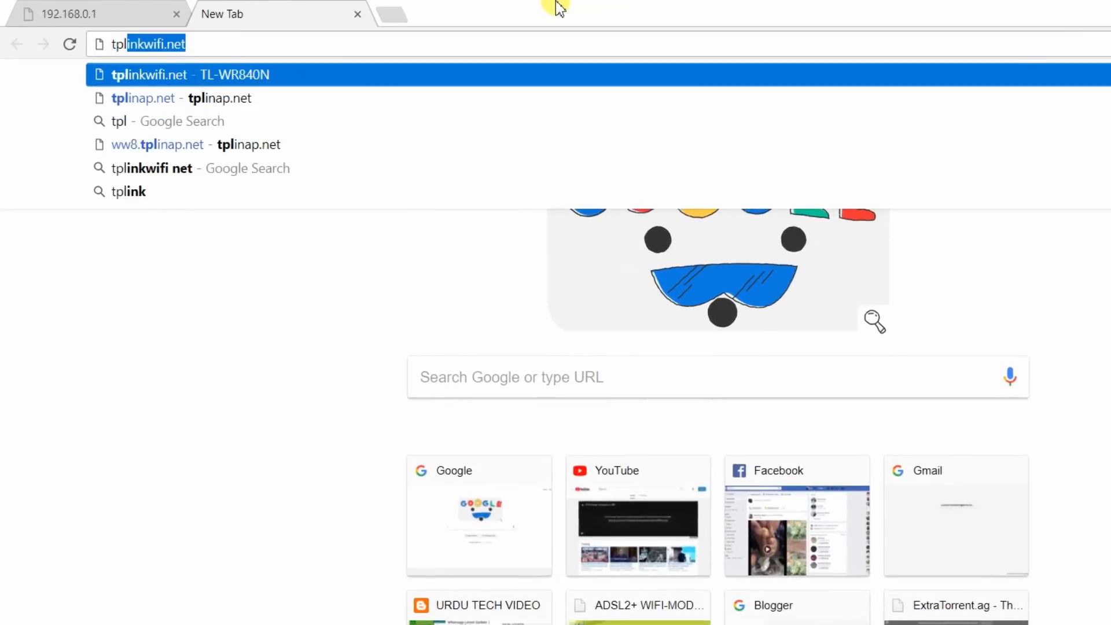
key("Right")
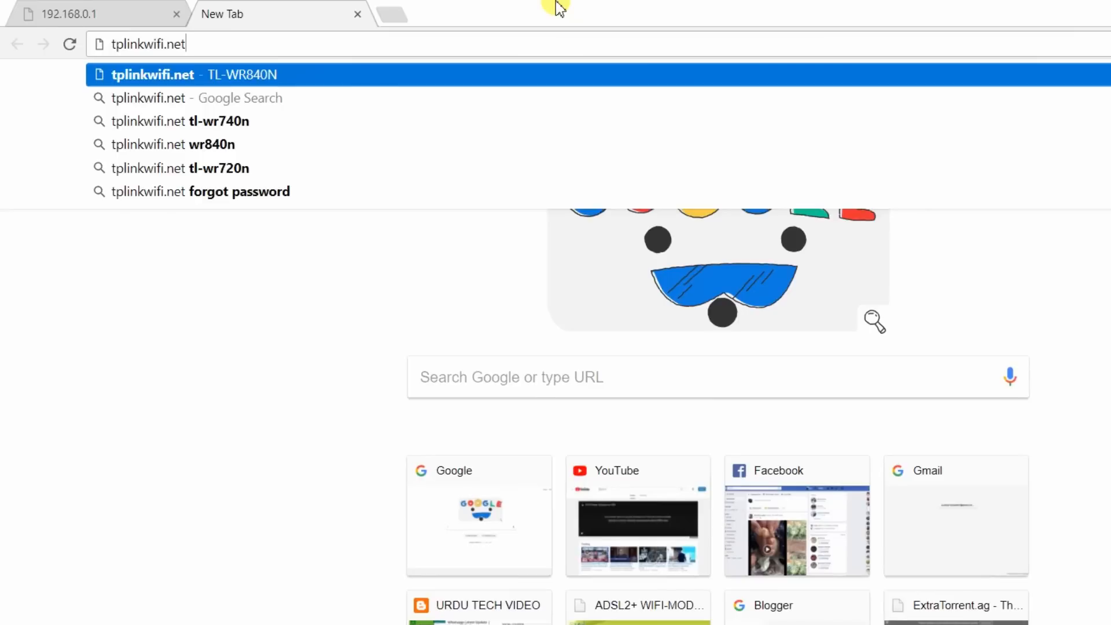
key("Return")
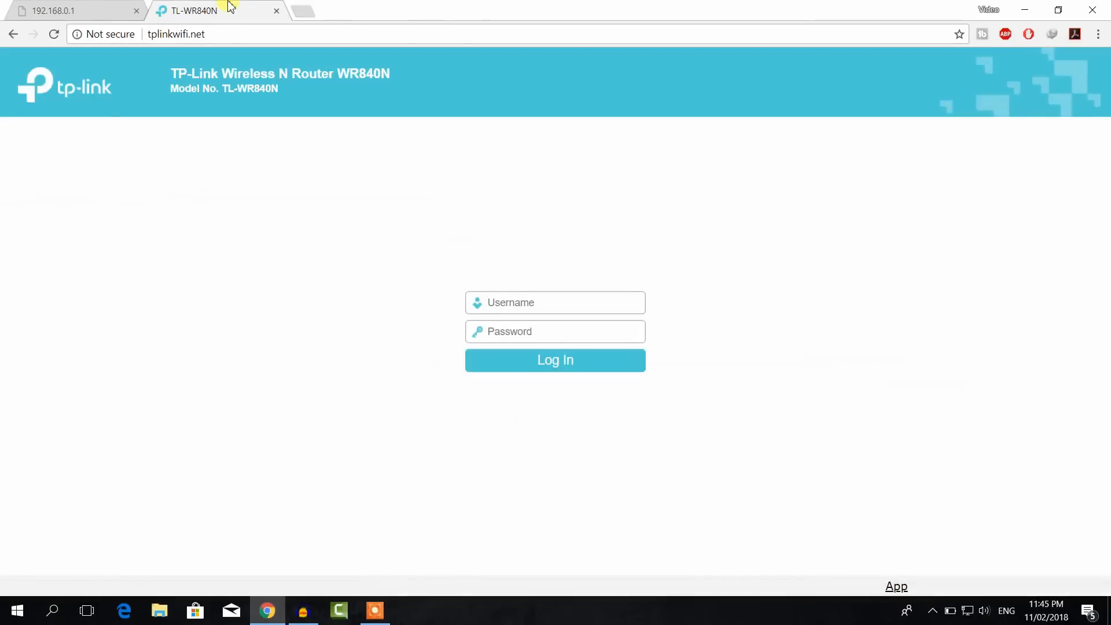
Step: Retry the old 192.168.0.1 address, then go back to the tplinkwifi.net login tab
left_click(92, 10)
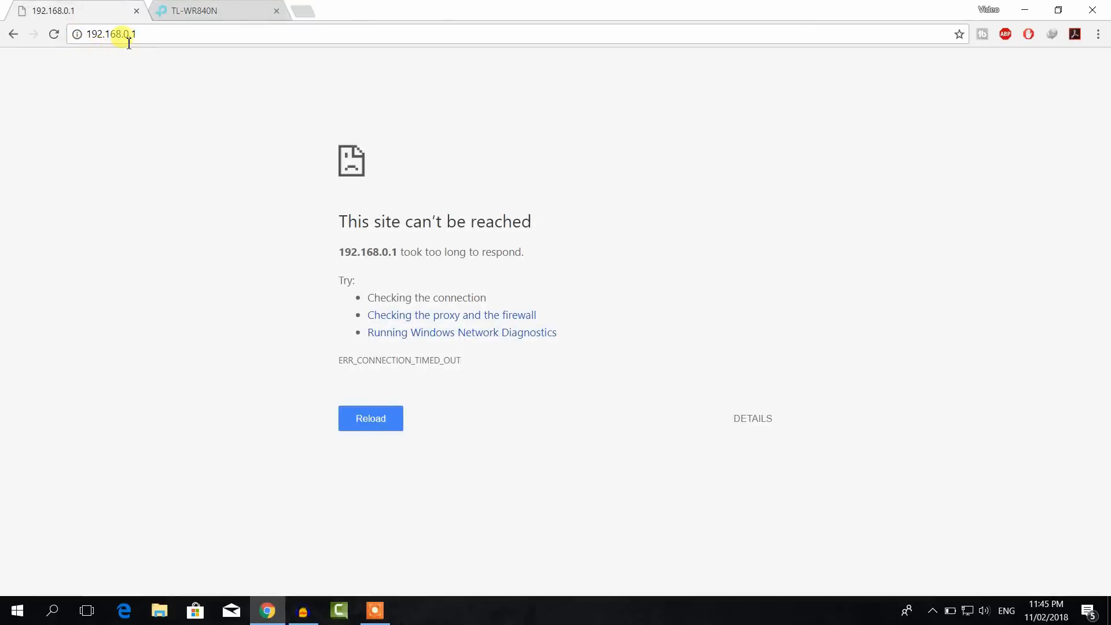
left_click(54, 33)
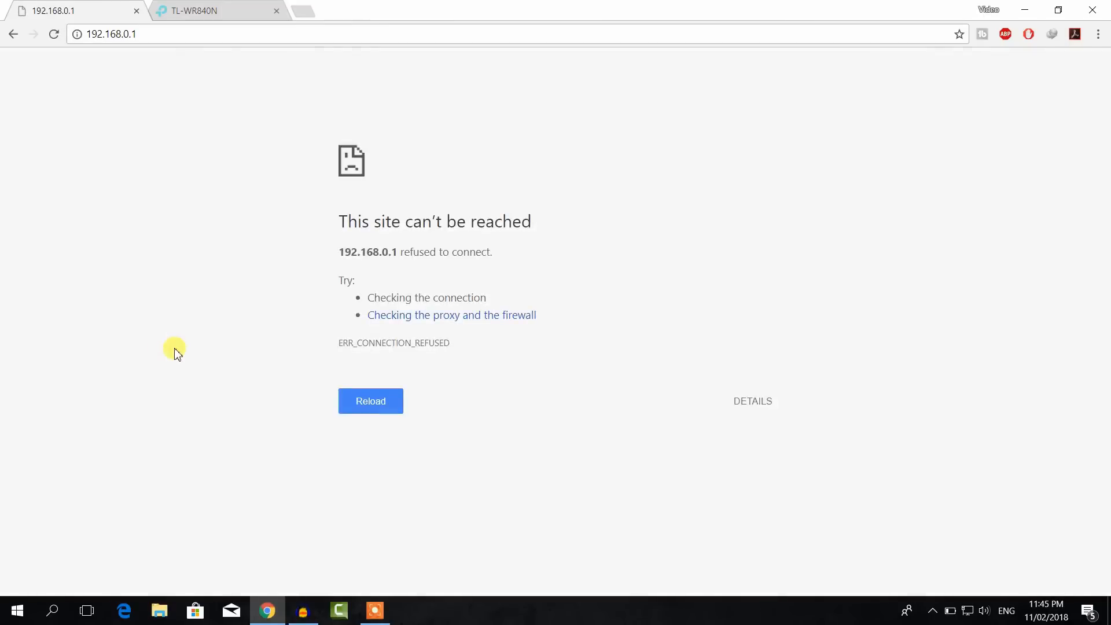
left_click(226, 12)
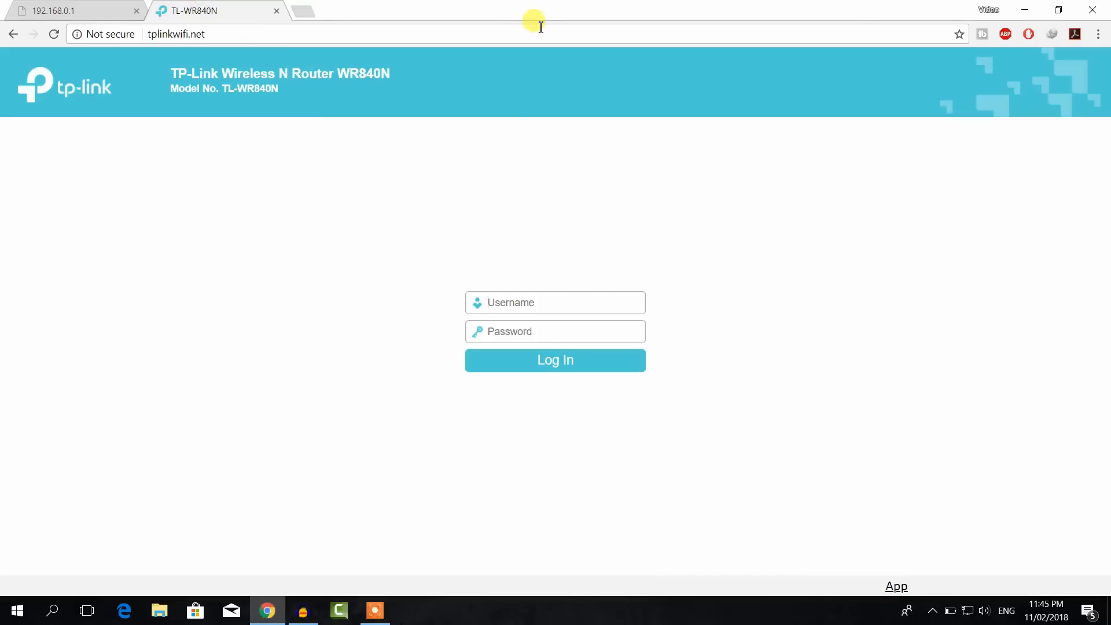
Step: Sign in with the router credentials and highlight LAN IP 192.168.10.7 on the Status page
type("adminadmin")
key("Return")
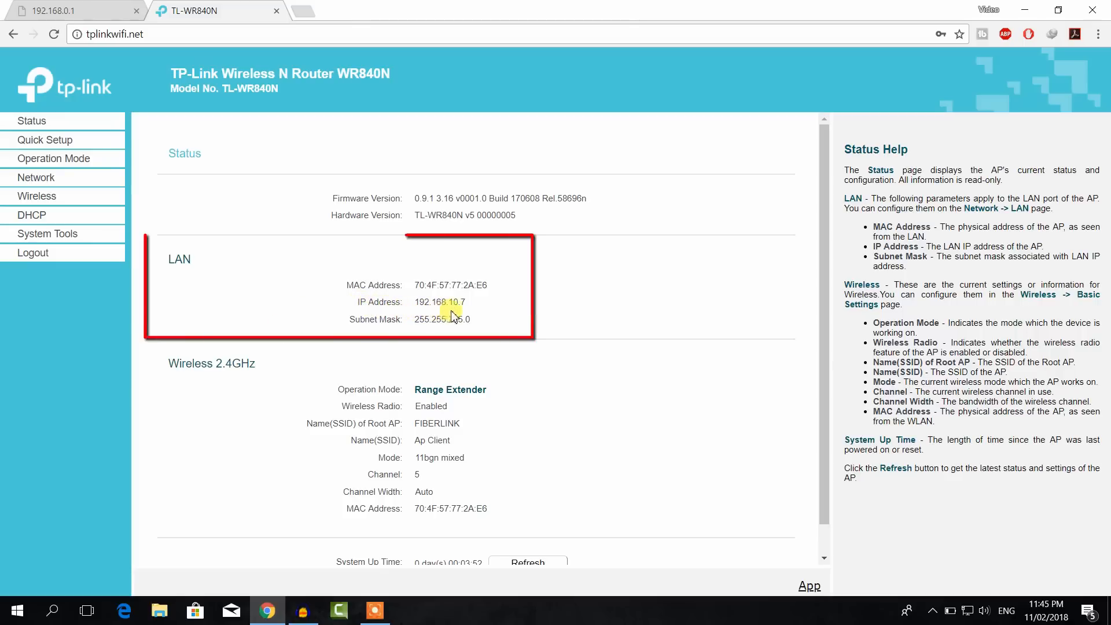
left_click_drag(468, 303, 409, 303)
Step: Load the router at its new address 192.168.10.7 in a new tab
left_click(305, 11)
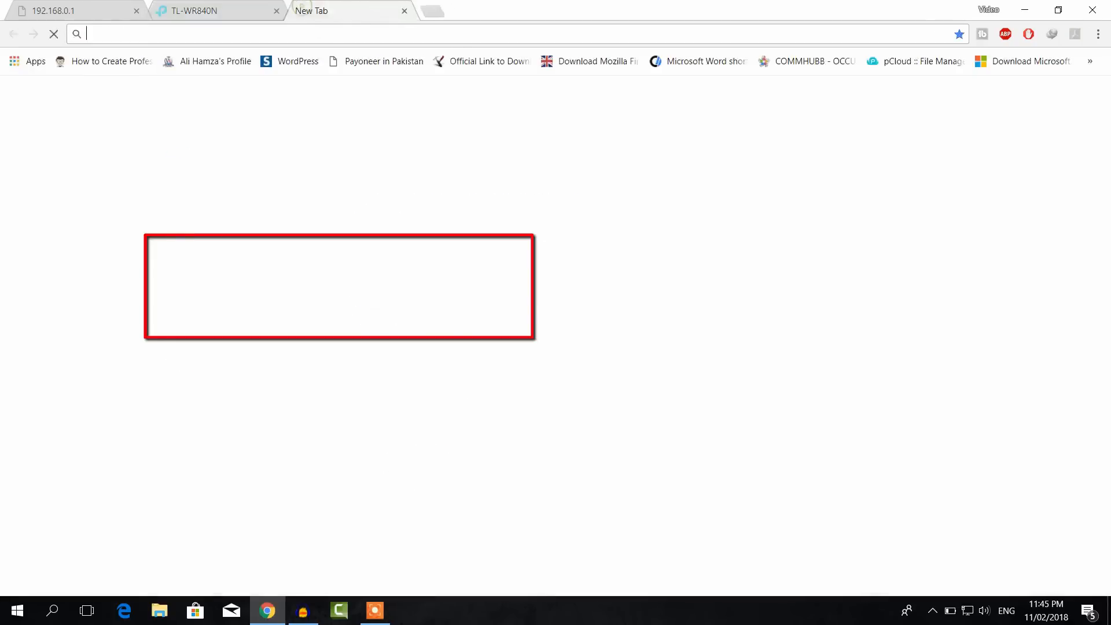
type("192.168.10.")
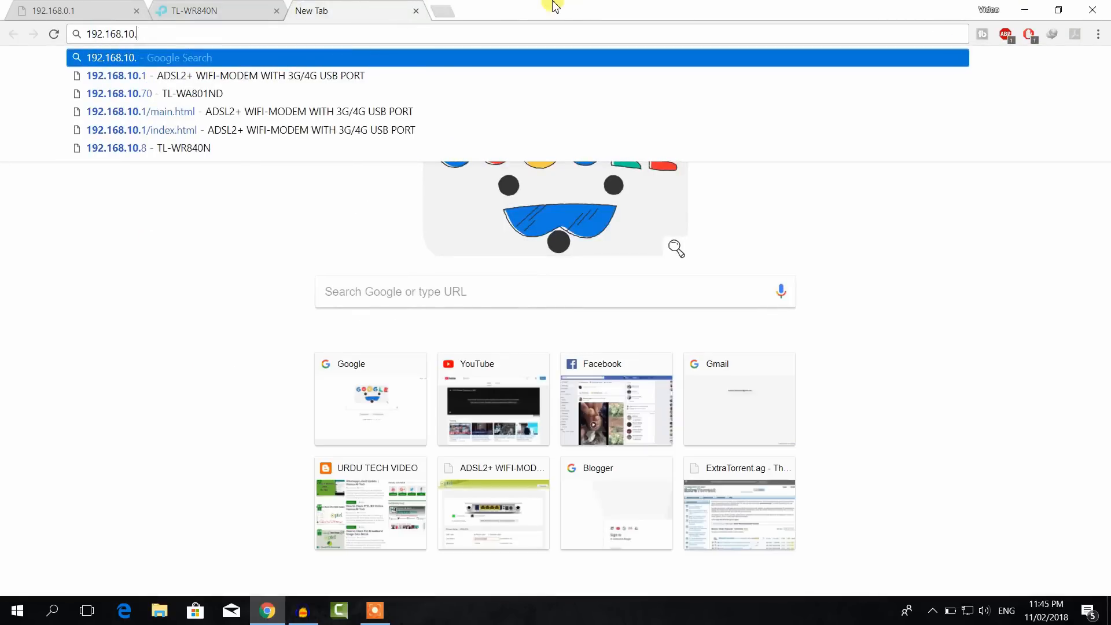
type("7")
key("Return")
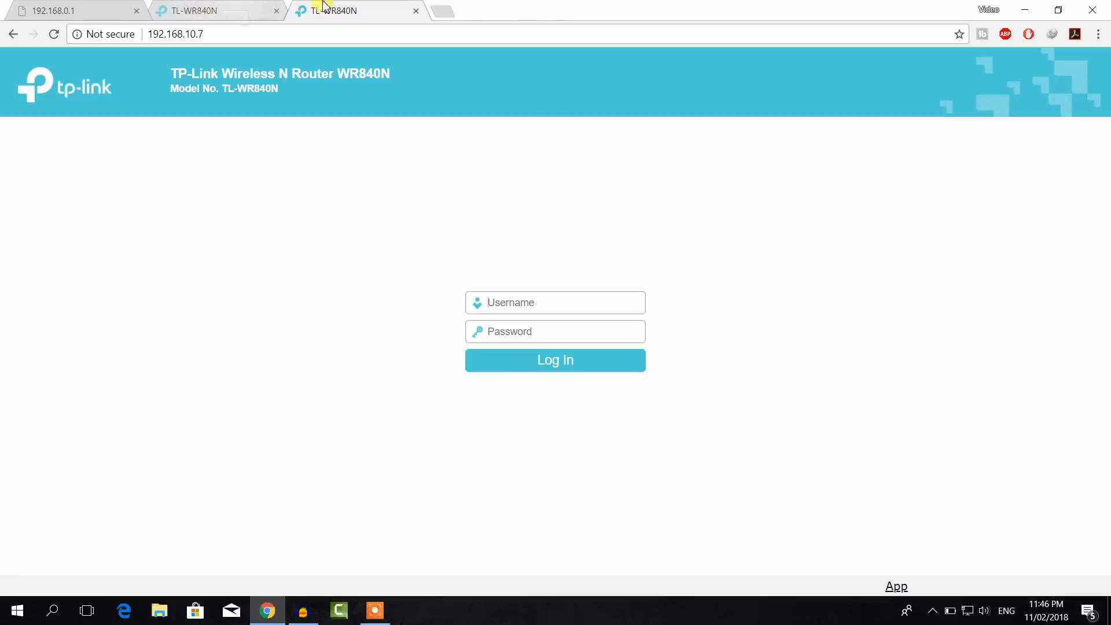
Step: Load google.com in another tab to test internet access, then return to the 192.168.10.7 tab
left_click(452, 13)
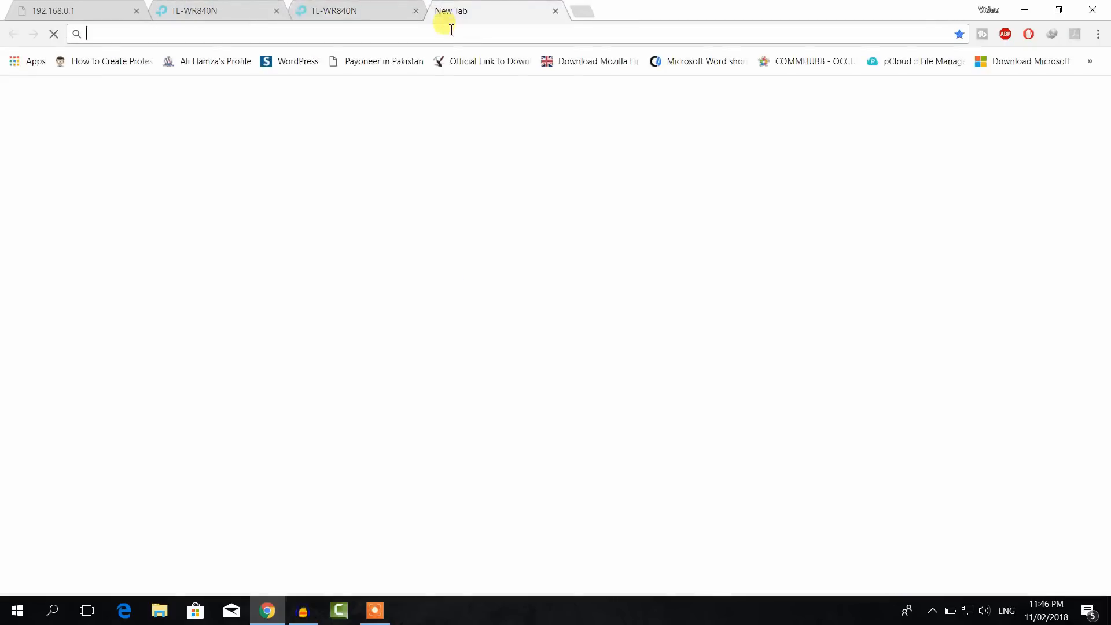
type("g")
key("Return")
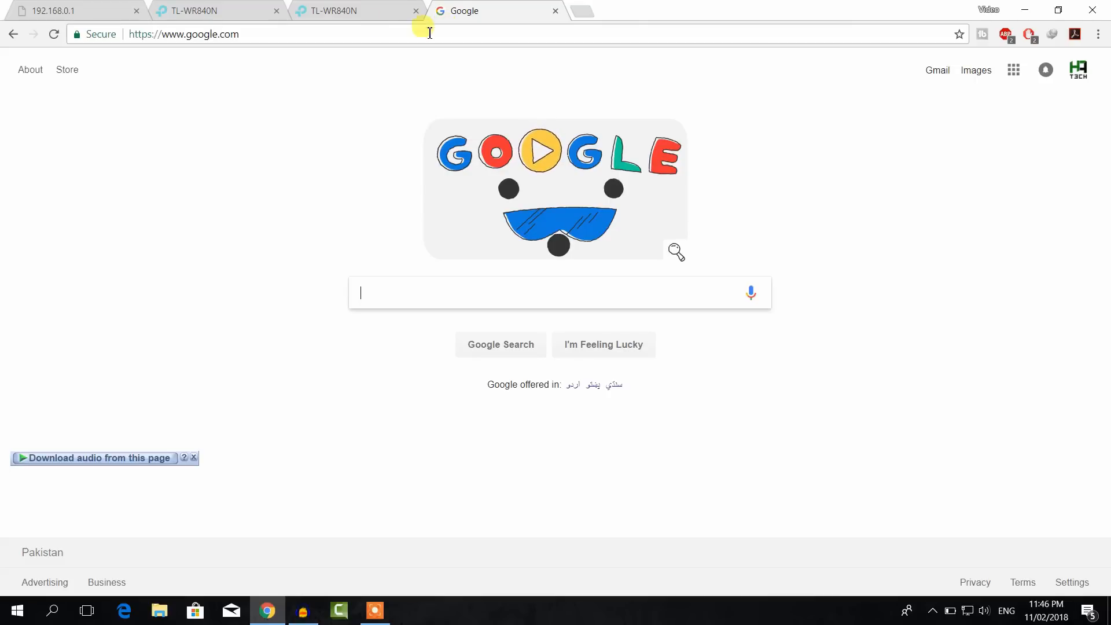
left_click(354, 11)
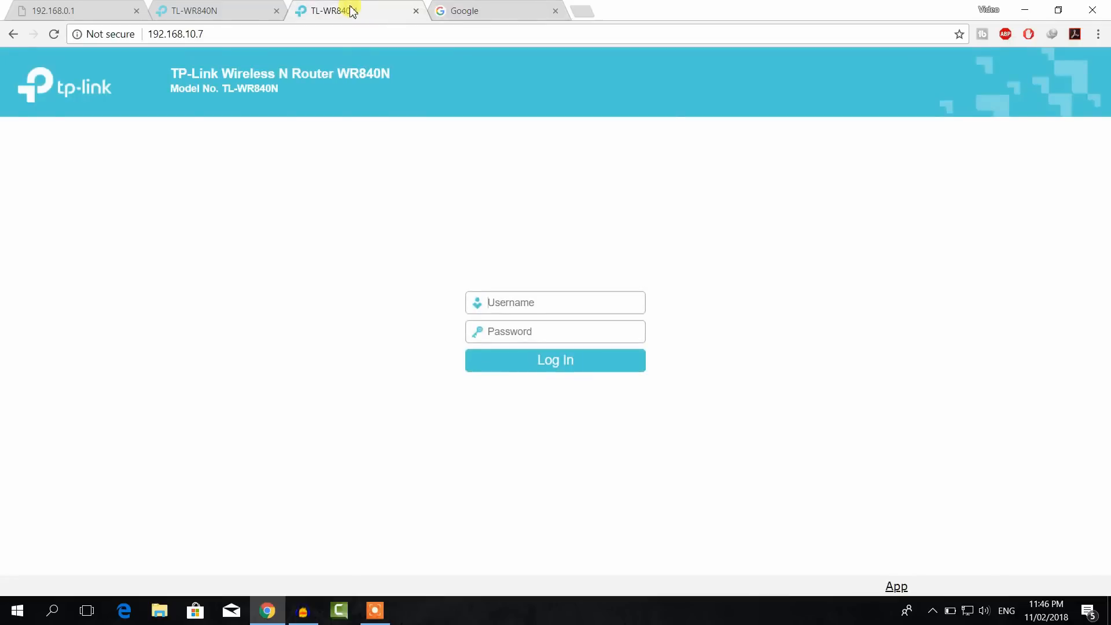
Step: Check Quick Setup and Operation Mode show Range Extender, then scroll down the Status page
left_click(225, 7)
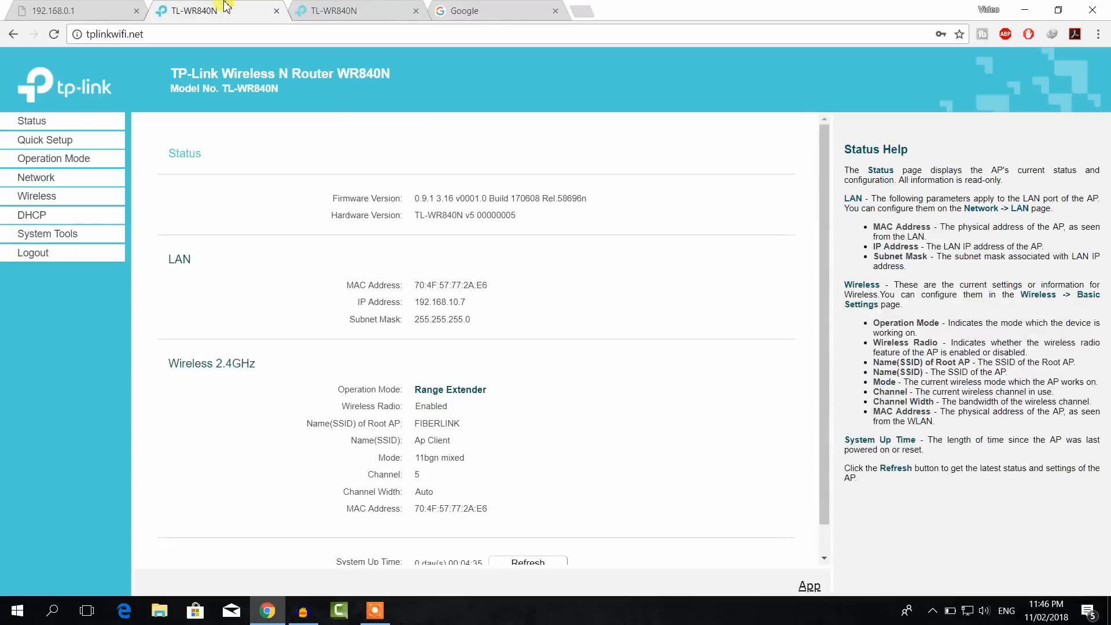
left_click(65, 141)
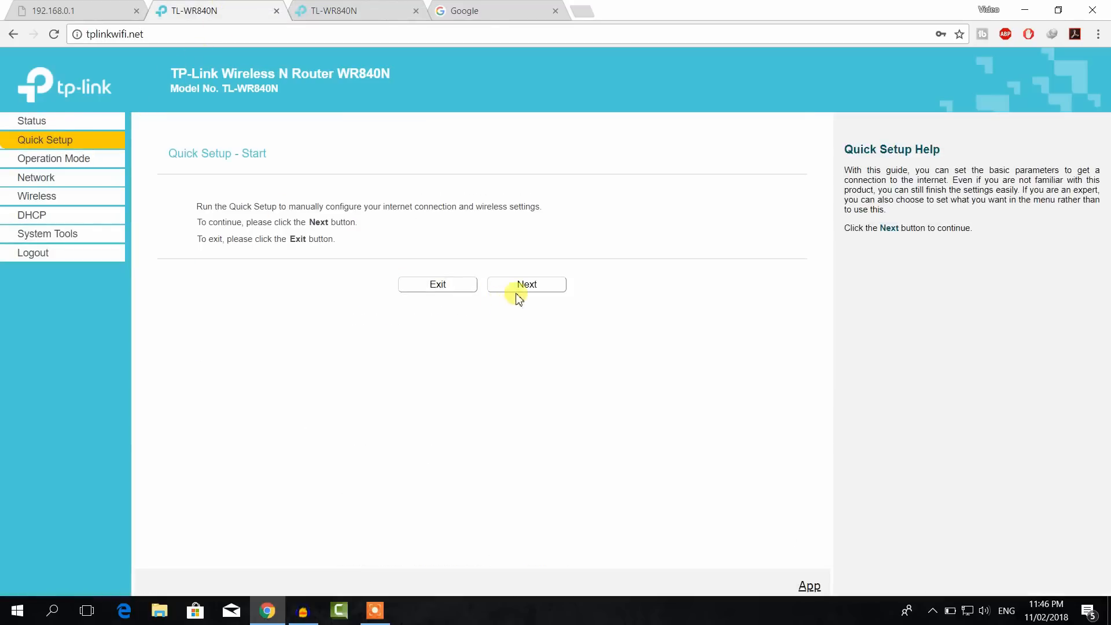
left_click(52, 158)
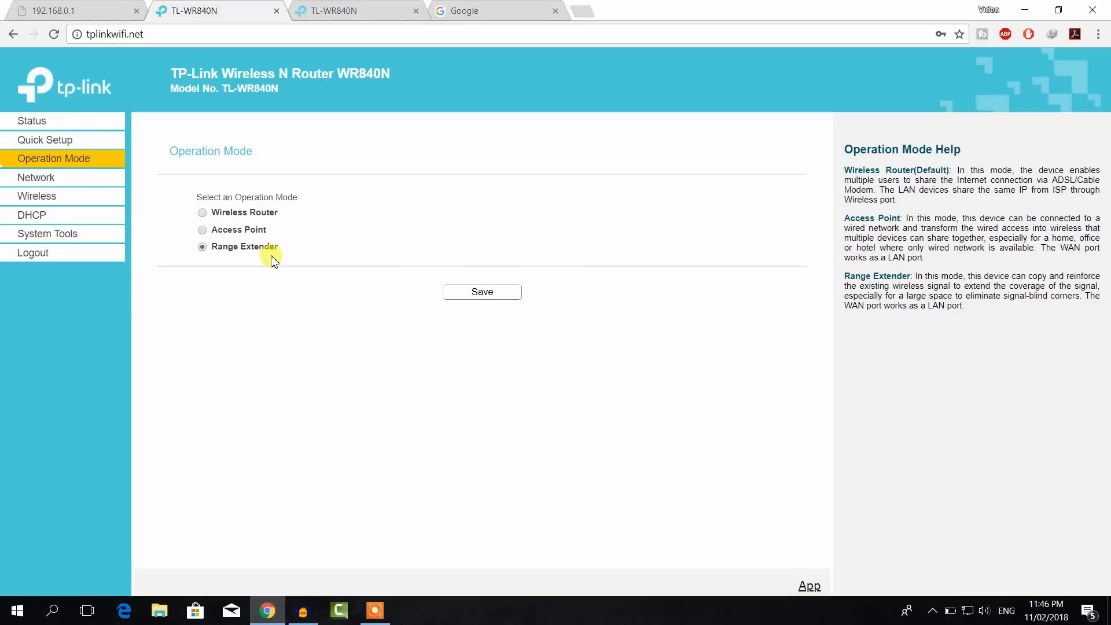
left_click(39, 122)
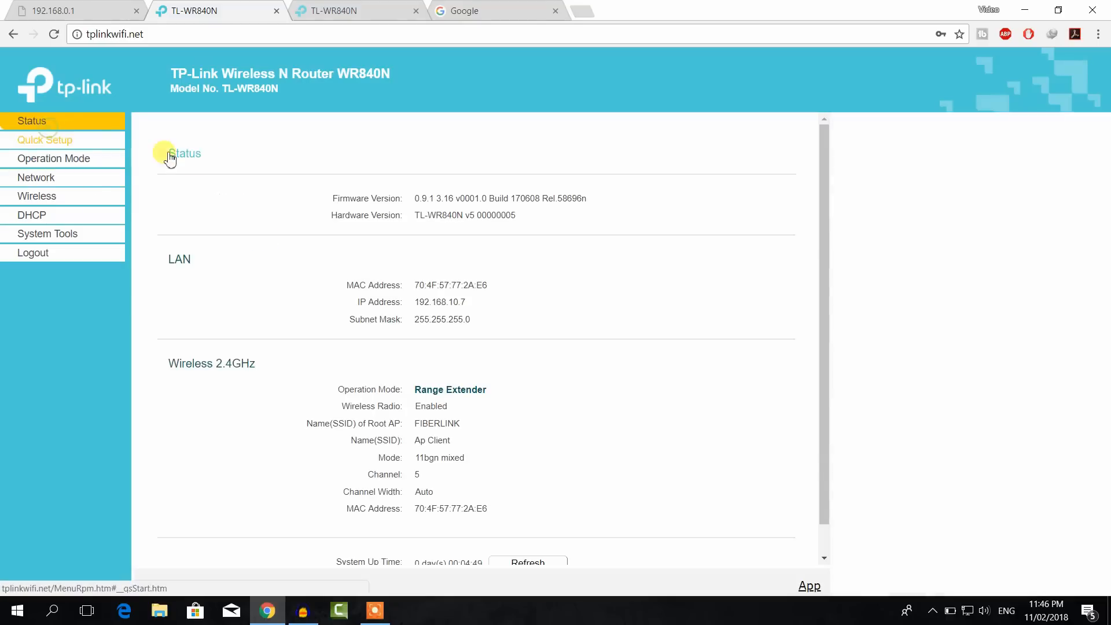
scroll(551, 338, "down", 1)
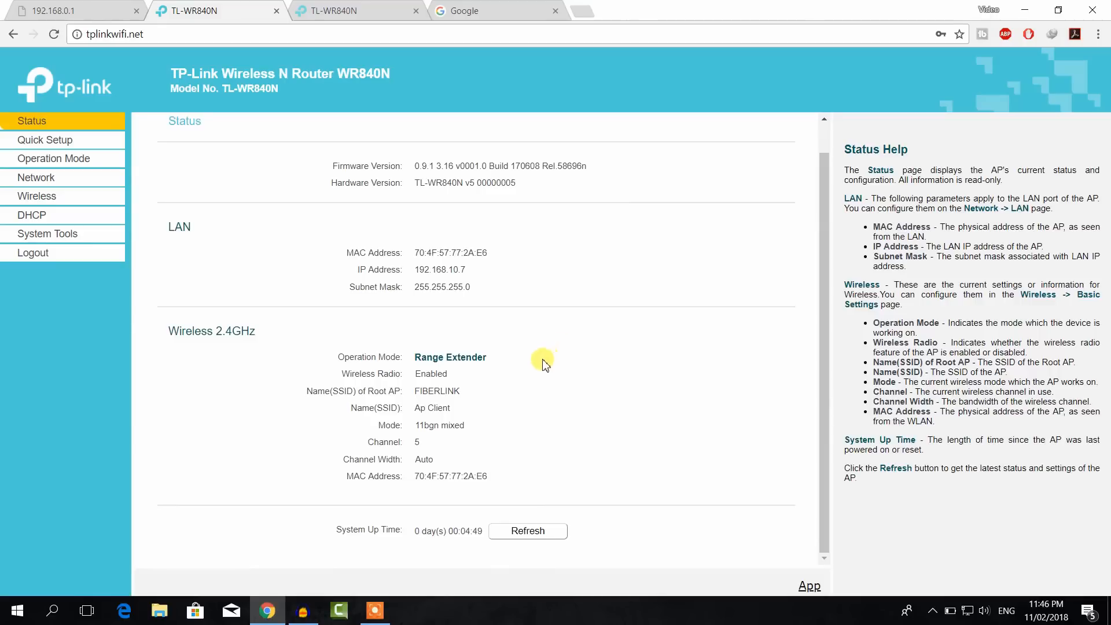